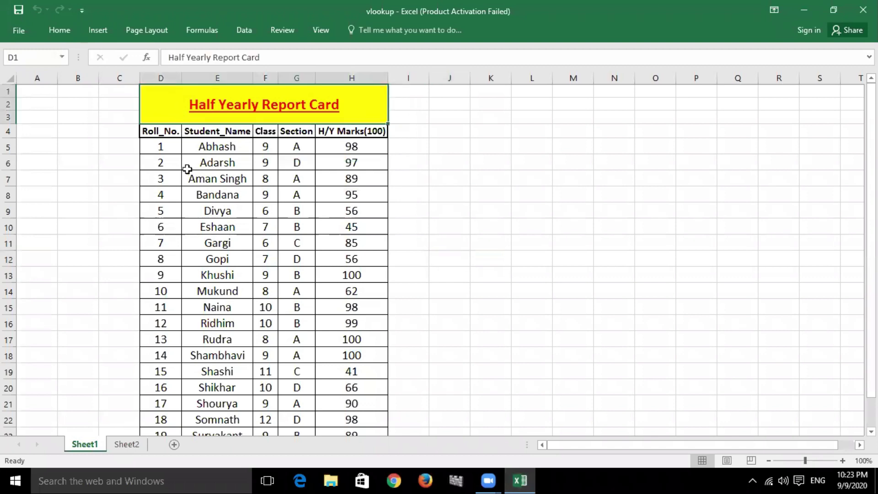
# - Examine the report card on Sheet1, from its roll number, name, class, section and marks columns to the student rows
pyautogui.click(161, 76)
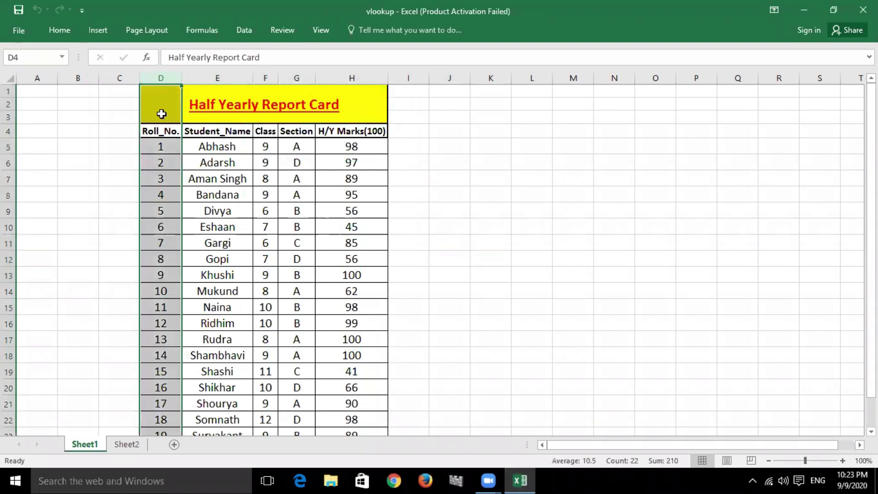
pyautogui.click(199, 77)
pyautogui.click(266, 77)
pyautogui.click(297, 77)
pyautogui.click(339, 73)
pyautogui.click(370, 178)
pyautogui.click(366, 132)
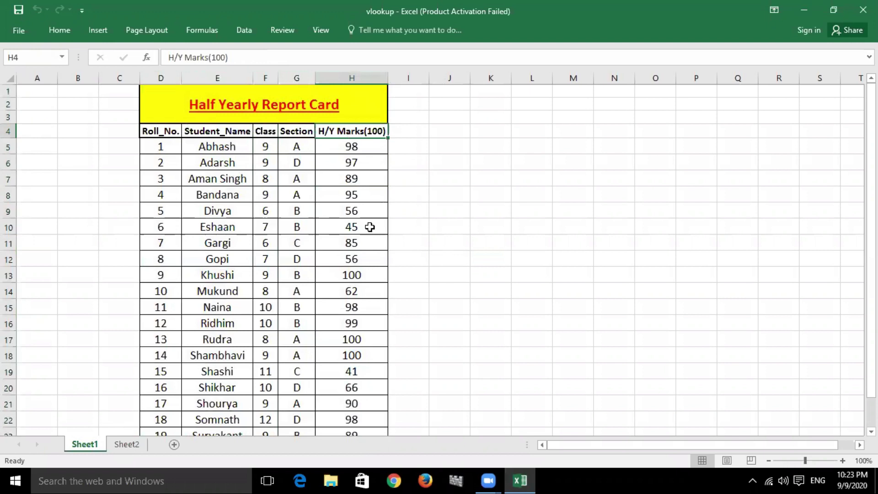
pyautogui.moveTo(172, 149); pyautogui.dragTo(343, 384)
pyautogui.click(360, 304)
pyautogui.scroll(2, 362, 309)
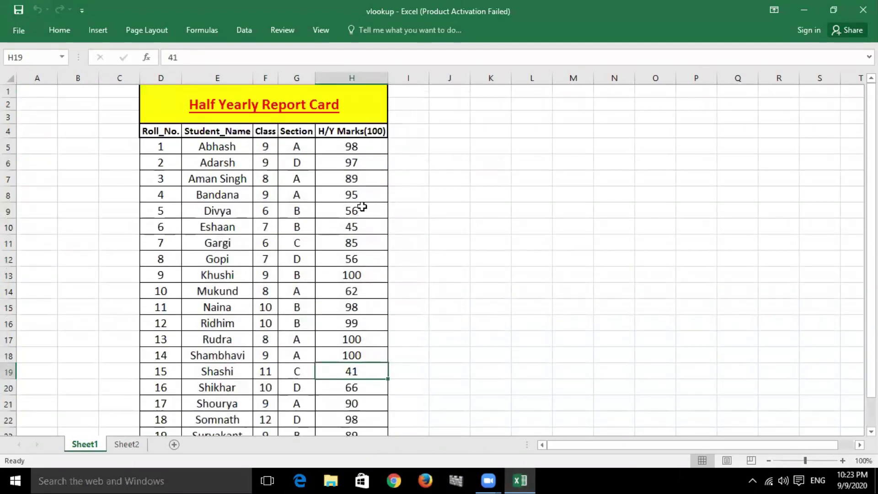
pyautogui.click(338, 110)
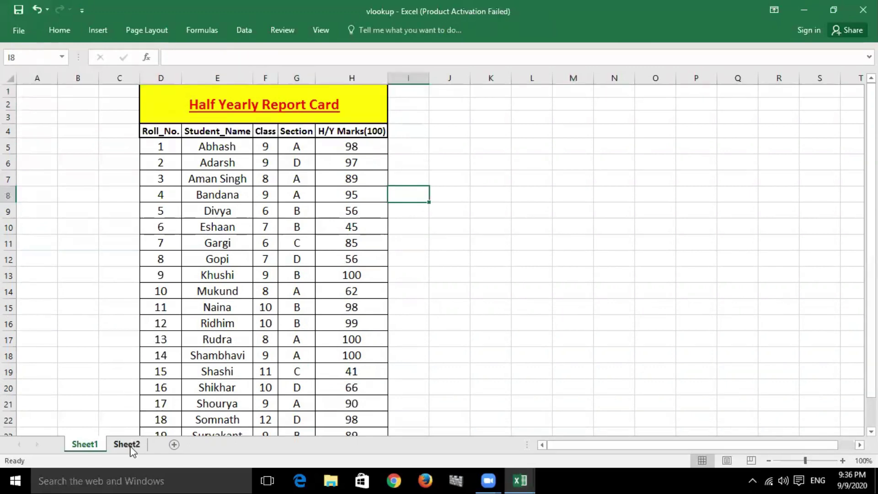
# - Examine the short report card on Sheet2 and go through each roll number listed in D5:D10
pyautogui.click(130, 445)
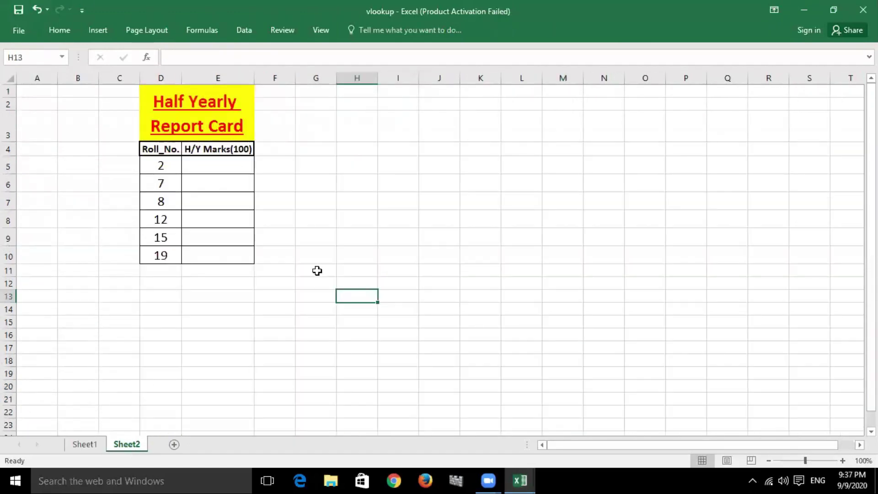
pyautogui.moveTo(169, 94); pyautogui.dragTo(245, 254)
pyautogui.click(302, 254)
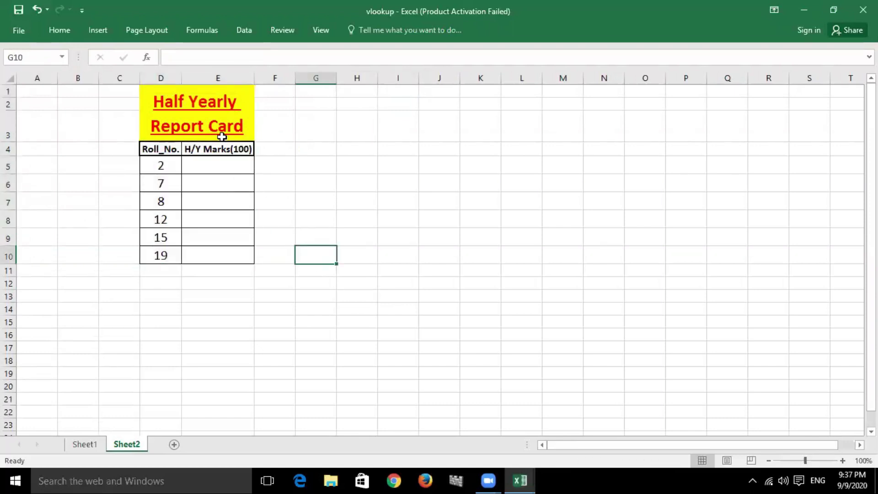
pyautogui.click(161, 166)
pyautogui.click(165, 184)
pyautogui.click(162, 201)
pyautogui.click(160, 220)
pyautogui.click(161, 237)
pyautogui.click(164, 254)
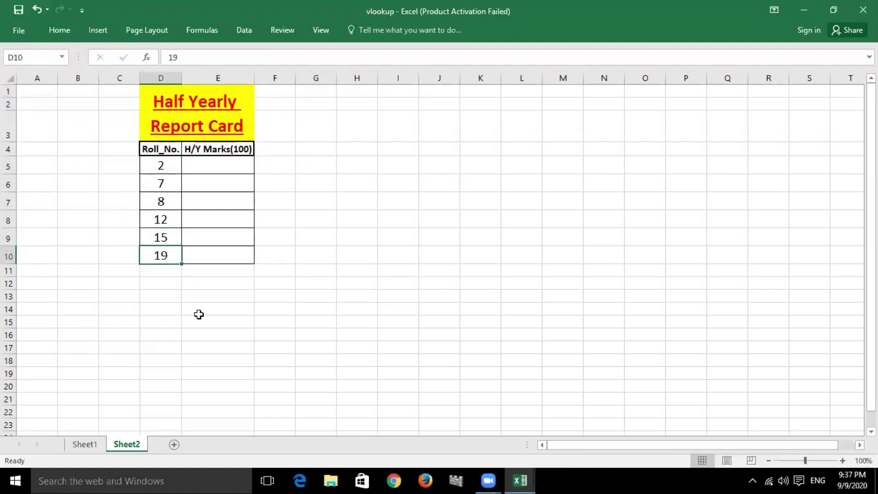
# - Compare Sheet2's H/Y Marks(100) column with the roll numbers on Sheet1 and count across Sheet1's columns D to H
pyautogui.click(85, 446)
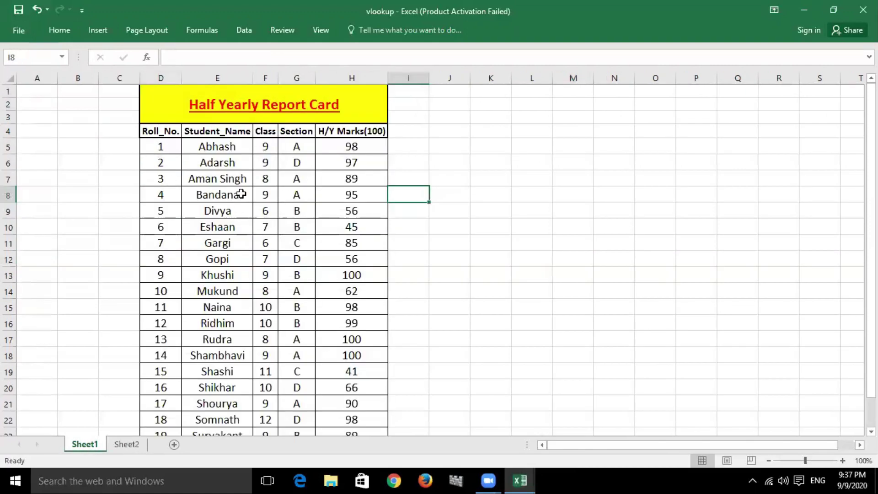
pyautogui.moveTo(164, 146); pyautogui.dragTo(153, 404)
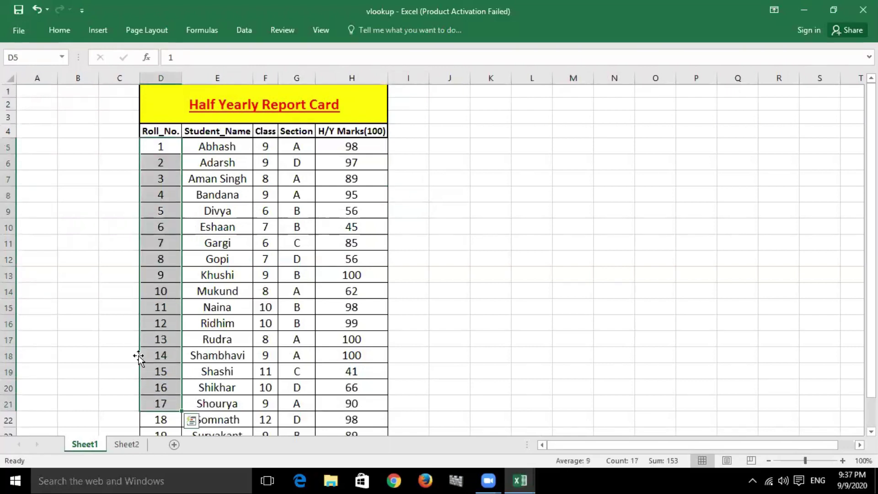
pyautogui.click(129, 446)
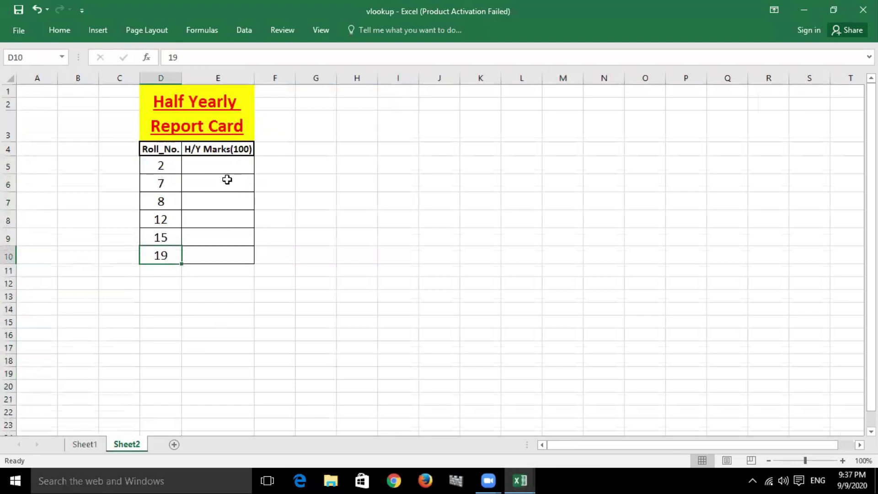
pyautogui.click(217, 162)
pyautogui.click(210, 144)
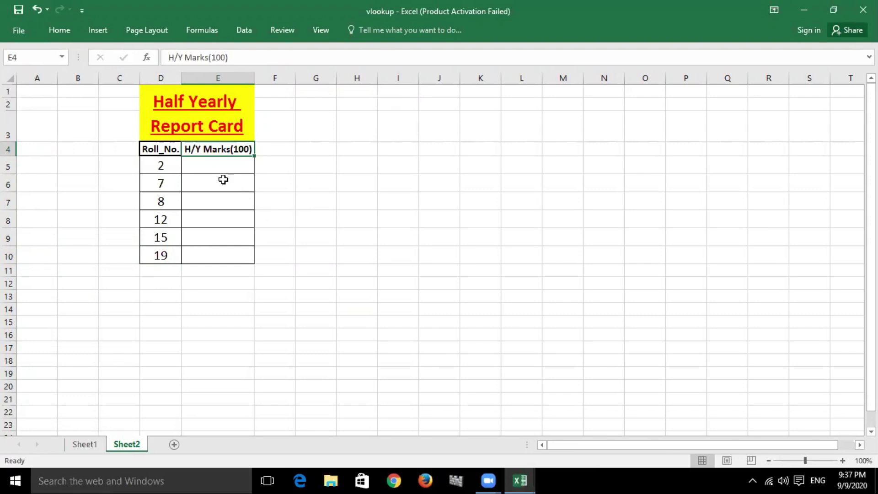
pyautogui.click(84, 443)
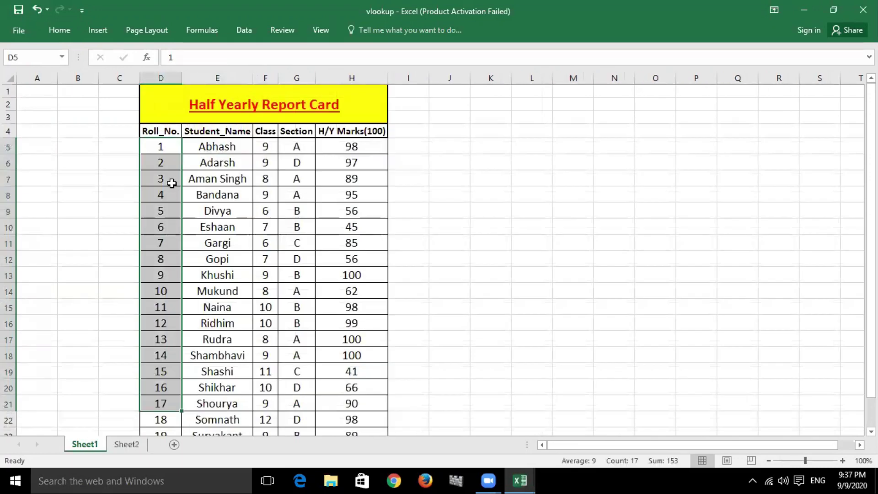
pyautogui.click(163, 77)
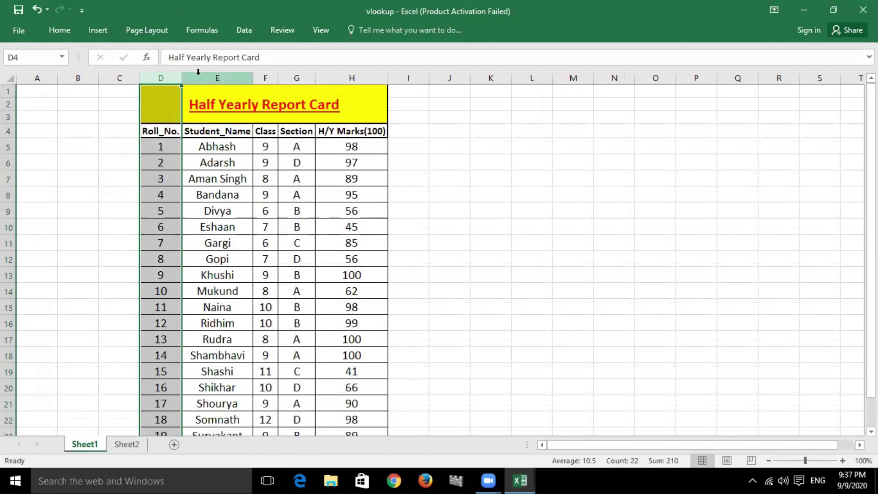
pyautogui.click(199, 76)
pyautogui.click(271, 77)
pyautogui.click(303, 74)
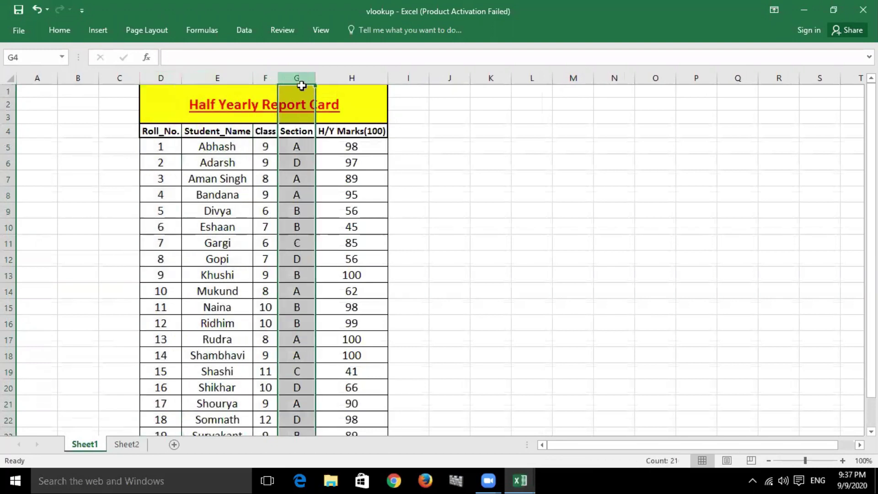
pyautogui.click(347, 76)
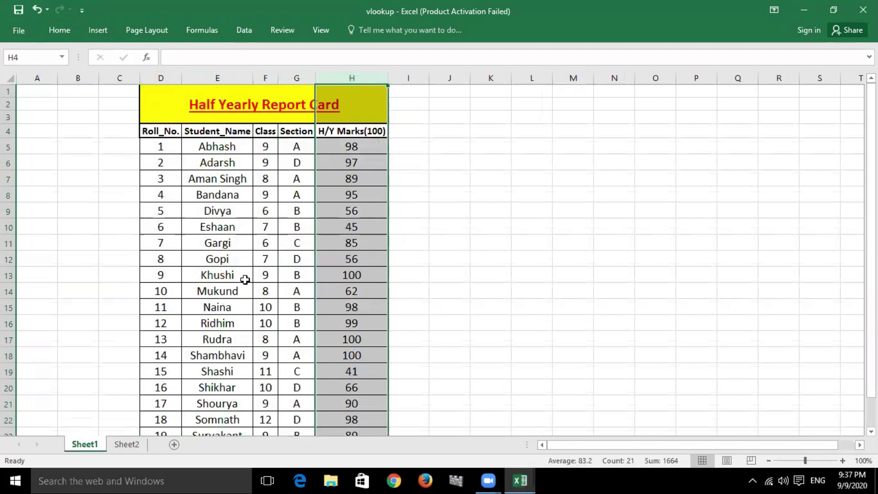
# - Begin a VLOOKUP formula in cell E5 of Sheet2 with the roll number in D5 as the lookup value
pyautogui.click(137, 444)
pyautogui.click(209, 163)
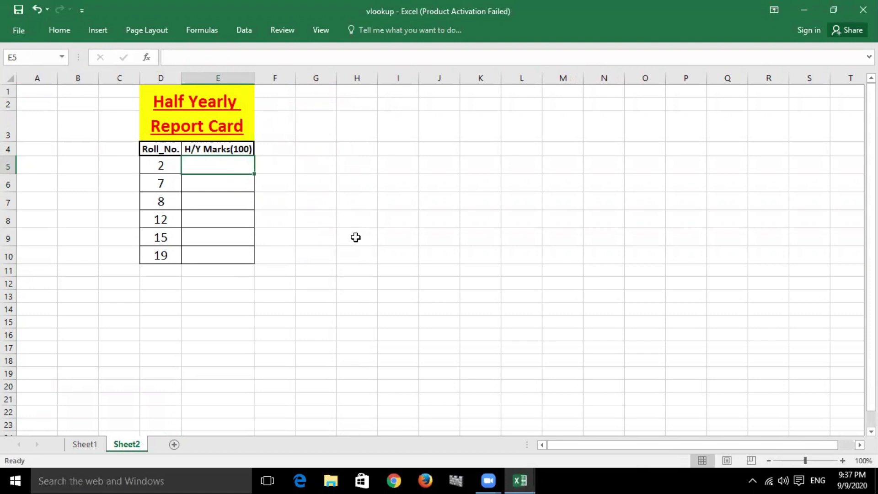
pyautogui.write('=vlo')
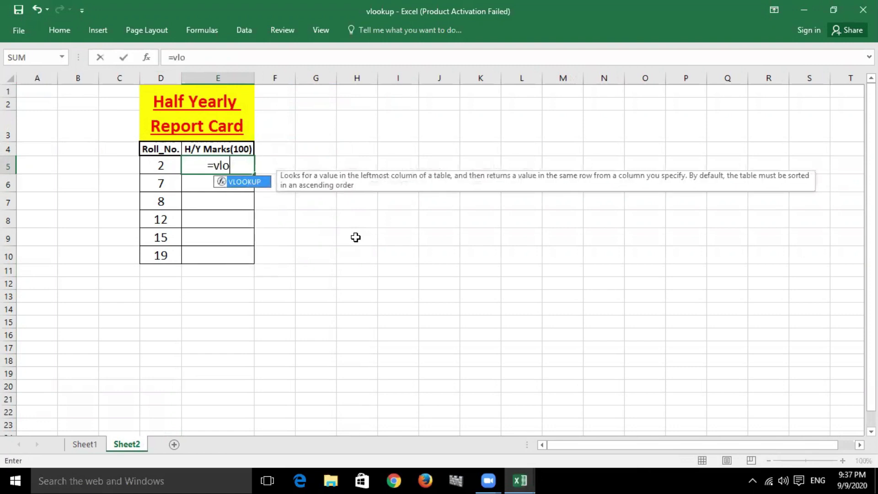
pyautogui.press('Tab')
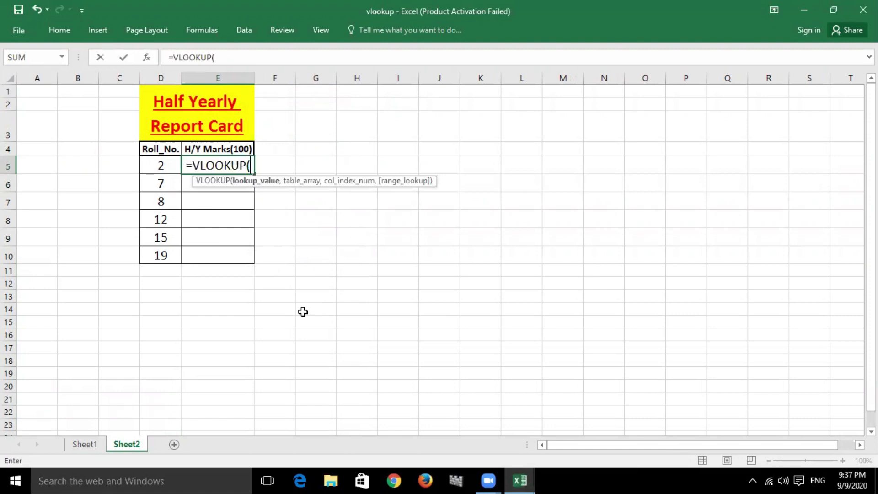
pyautogui.click(169, 167)
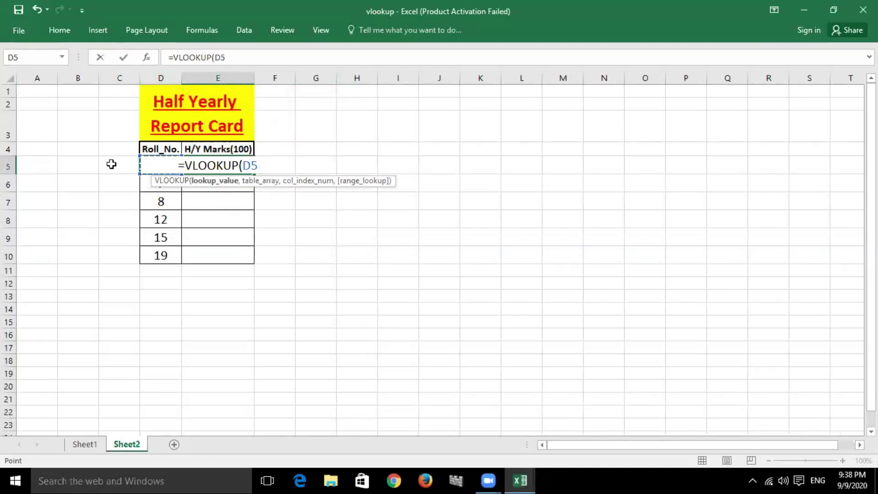
pyautogui.write(',')
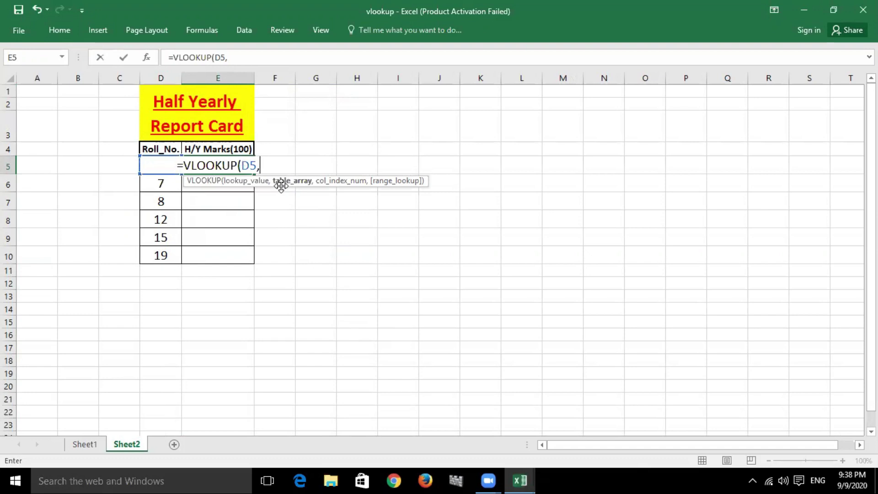
# - Set the VLOOKUP table array to Sheet1's range D4:H24 as the absolute reference $D$4:$H$24
pyautogui.click(95, 444)
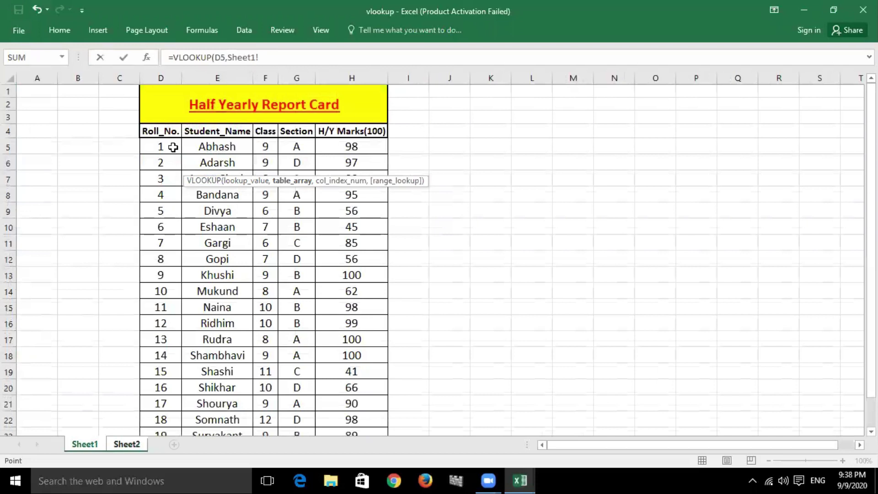
pyautogui.moveTo(160, 131); pyautogui.dragTo(336, 413)
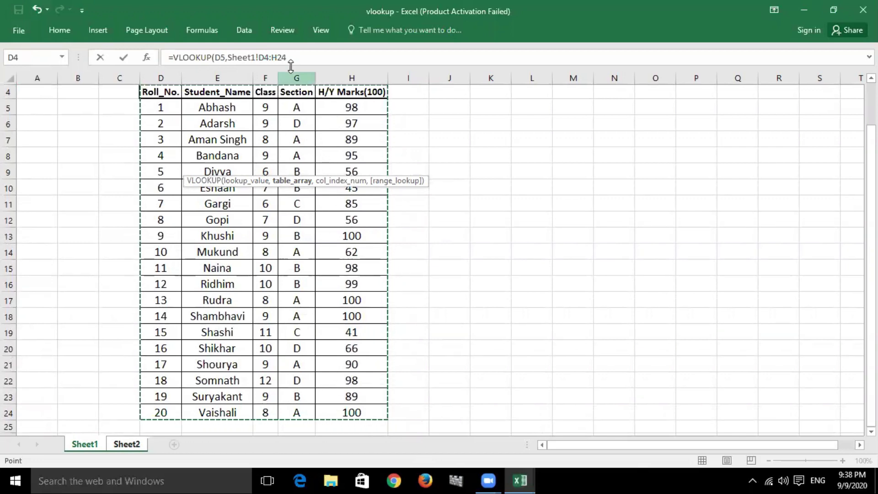
pyautogui.moveTo(289, 56); pyautogui.dragTo(259, 57)
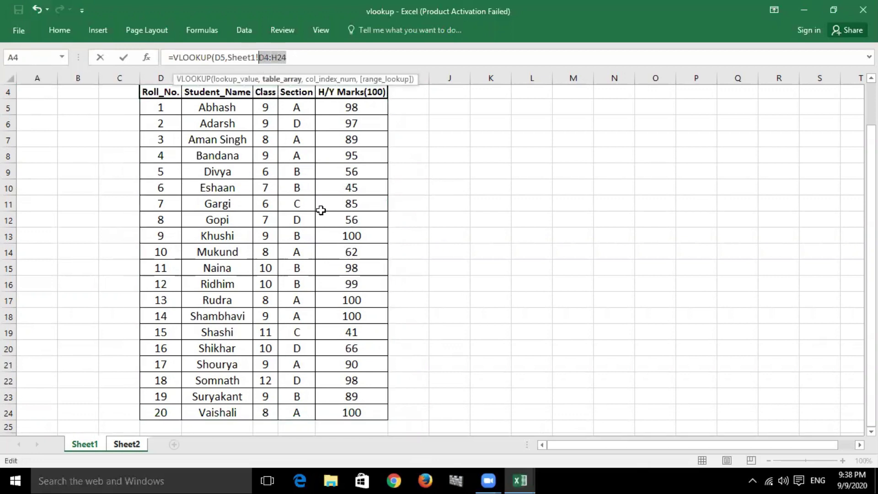
pyautogui.press('F4')
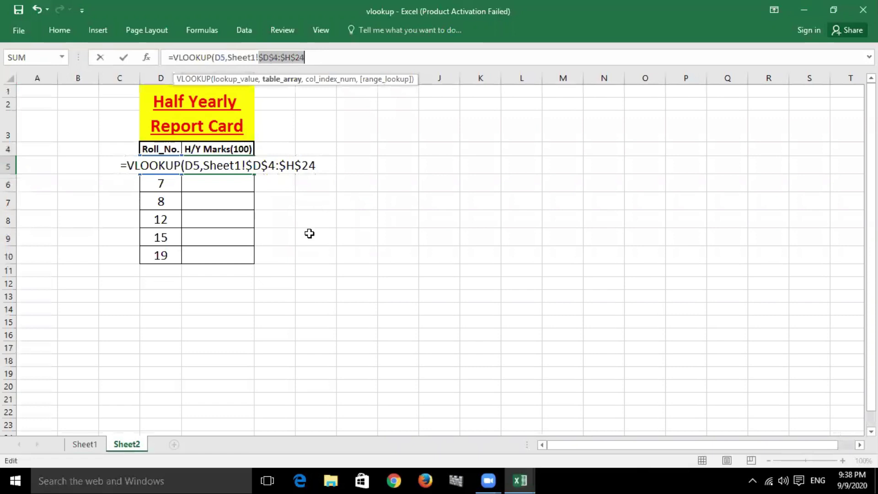
pyautogui.click(311, 56)
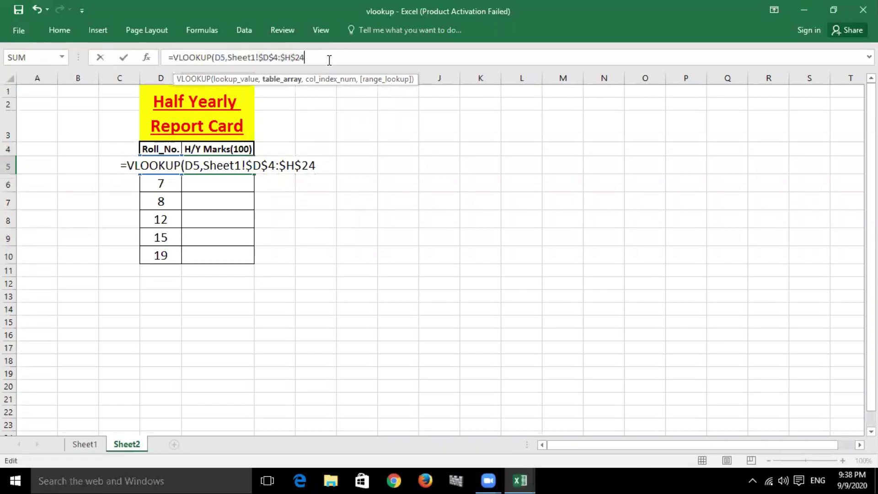
pyautogui.write(',')
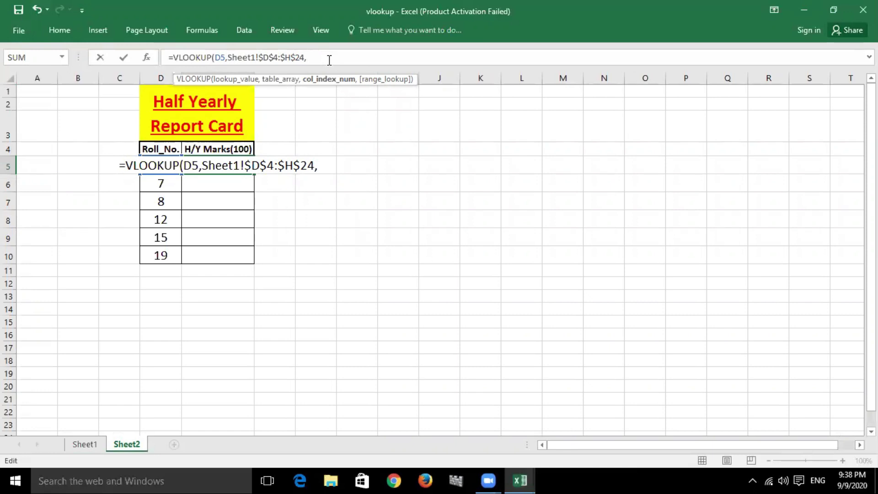
# - Complete the VLOOKUP formula with column index 5 and FALSE for an exact match, and enter it
pyautogui.write('5')
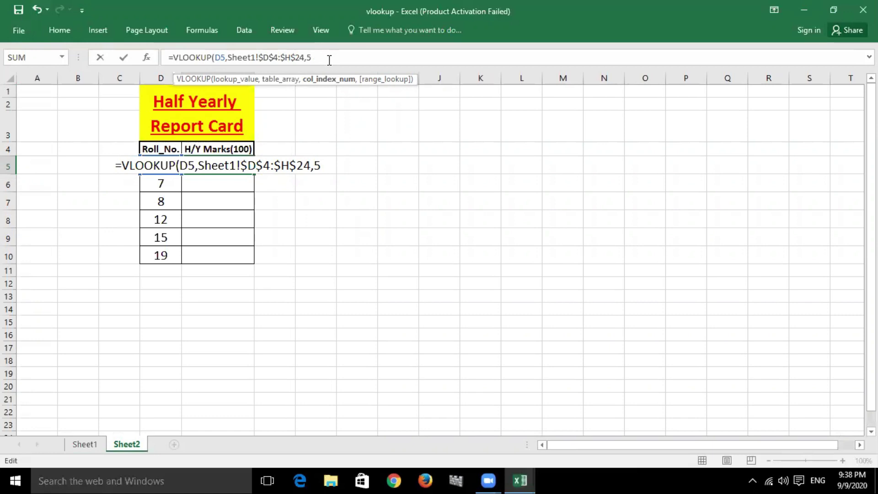
pyautogui.write(',')
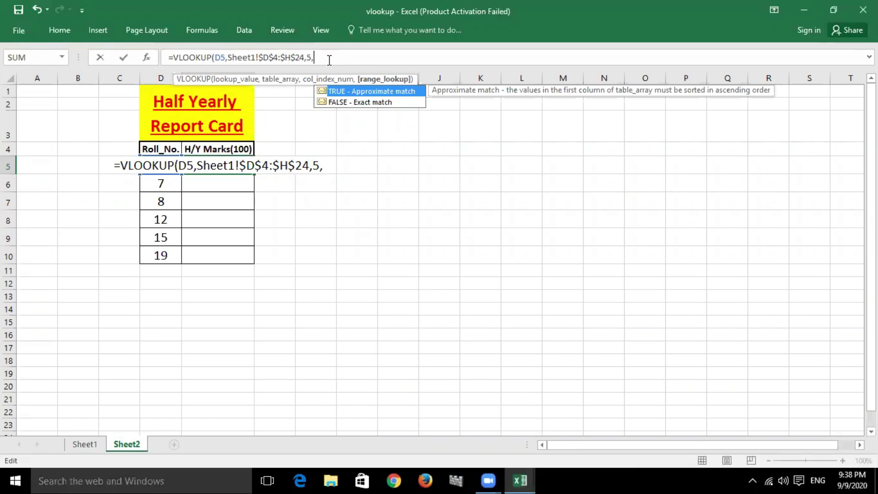
pyautogui.press('Down')
pyautogui.press('Up')
pyautogui.press('Down')
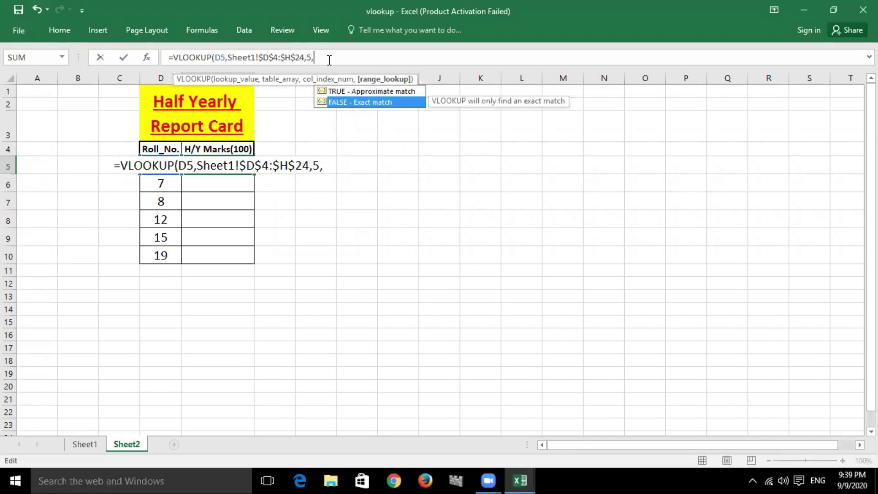
pyautogui.write('false')
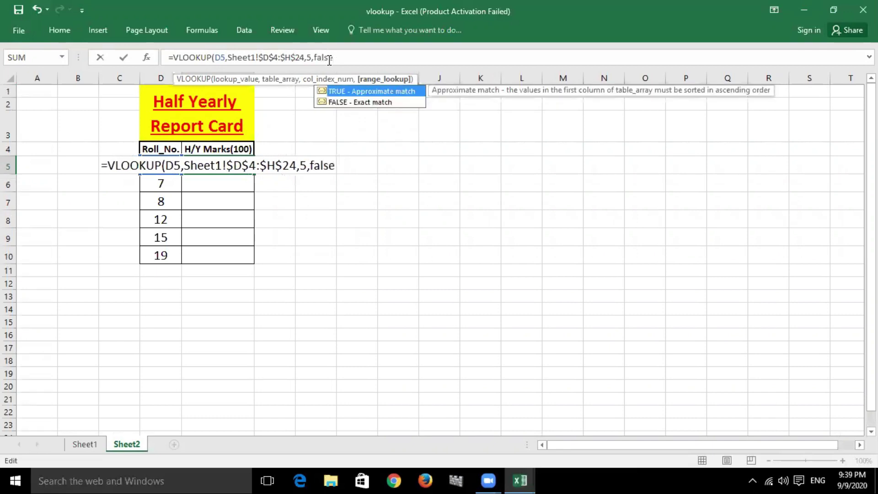
pyautogui.write(')')
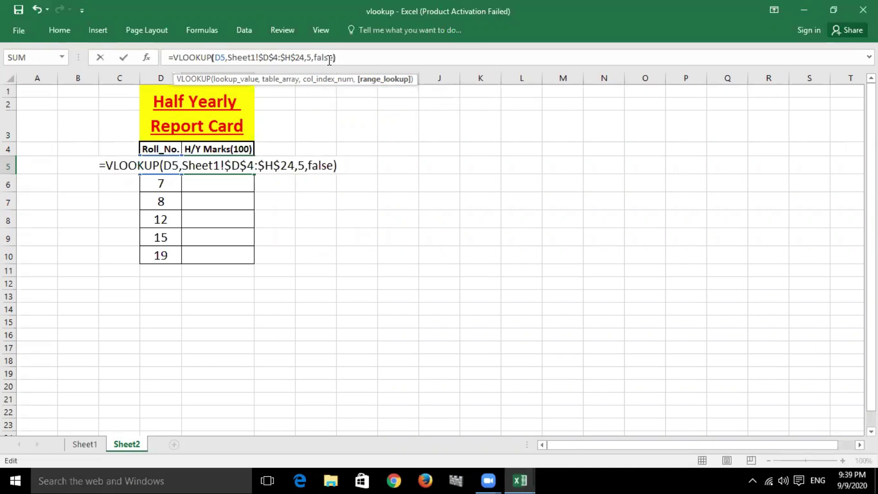
pyautogui.press('Return')
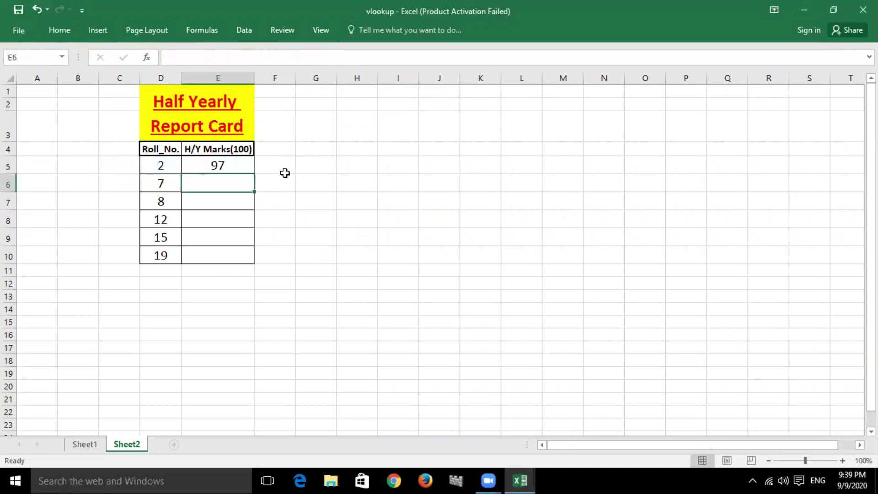
# - Fill the VLOOKUP formula from E5 down through E10 for the remaining roll numbers
pyautogui.click(219, 165)
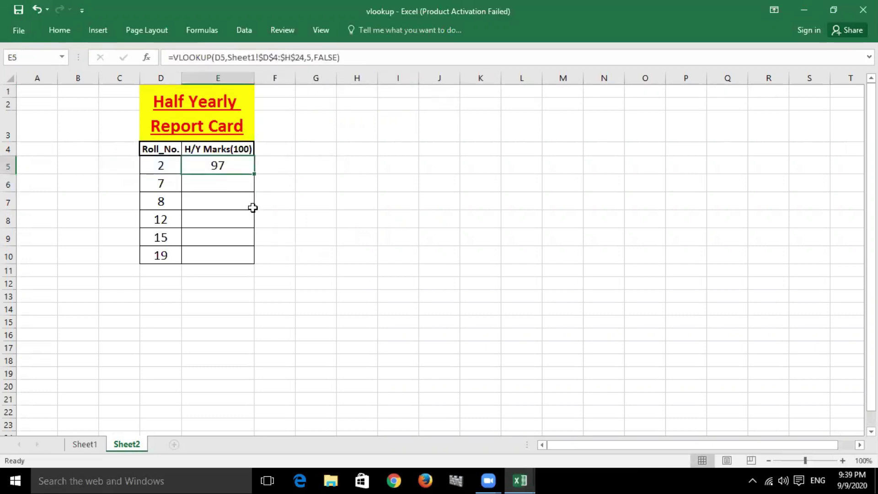
pyautogui.moveTo(254, 175); pyautogui.dragTo(255, 259)
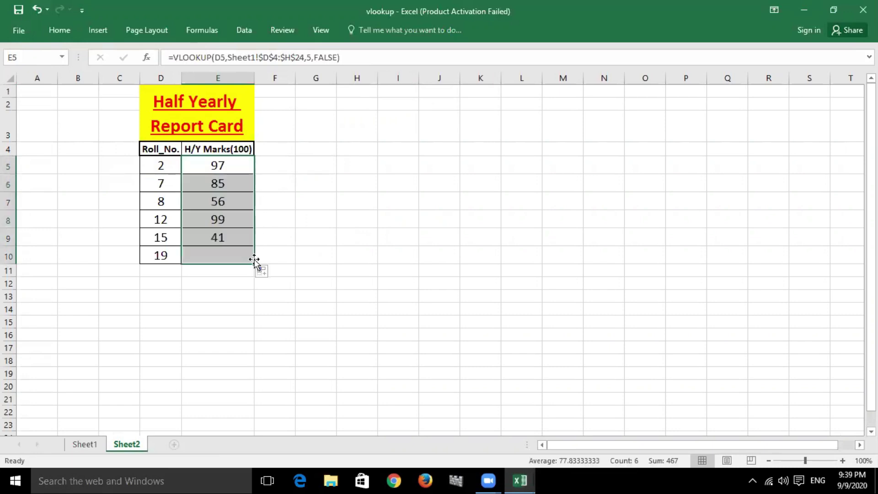
pyautogui.click(284, 196)
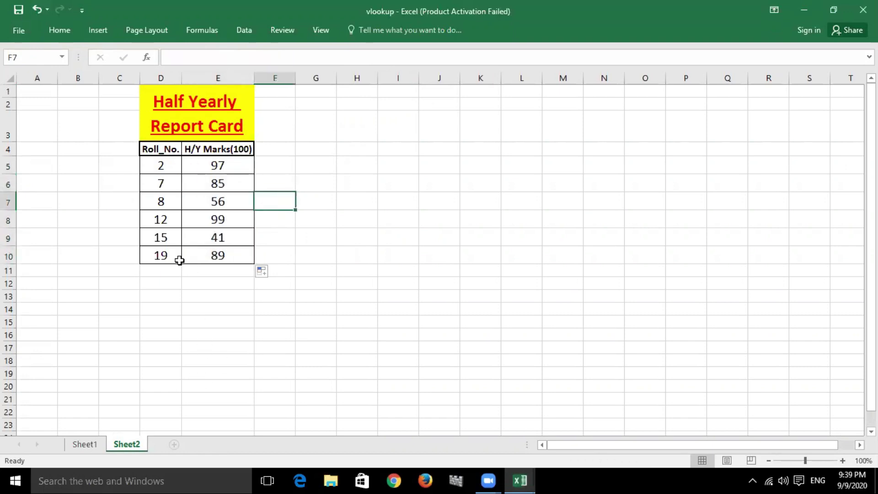
# - Compare roll number 19's half-yearly marks in Sheet2 with its source row in Sheet1
pyautogui.click(165, 258)
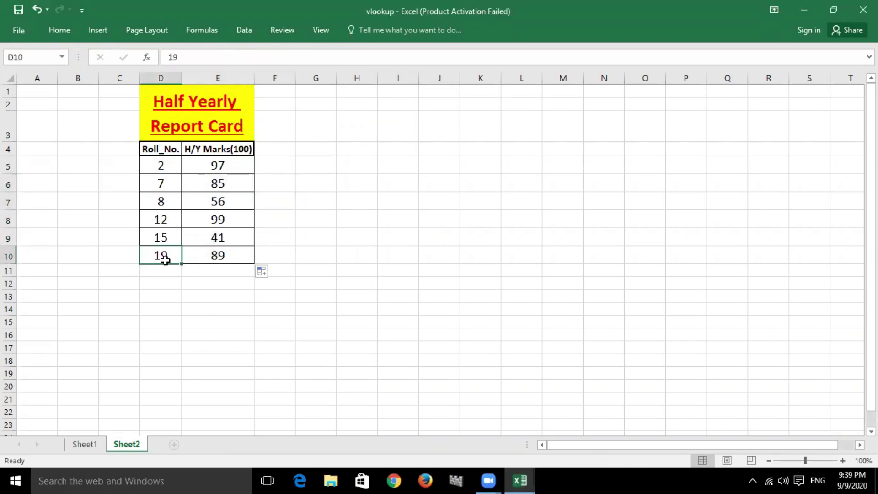
pyautogui.click(217, 256)
pyautogui.click(83, 445)
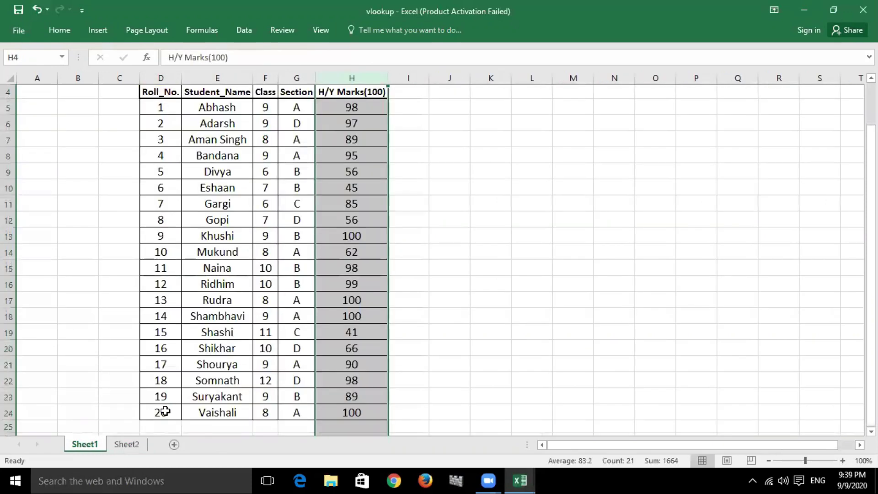
pyautogui.click(166, 396)
pyautogui.click(324, 395)
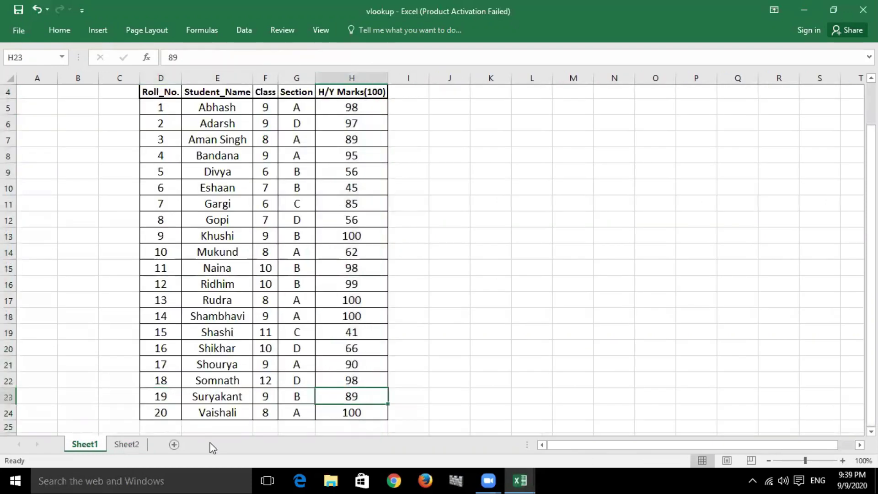
# - Compare roll number 7's half-yearly marks in Sheet2 with its source row in Sheet1
pyautogui.click(129, 445)
pyautogui.click(168, 181)
pyautogui.click(212, 179)
pyautogui.click(88, 444)
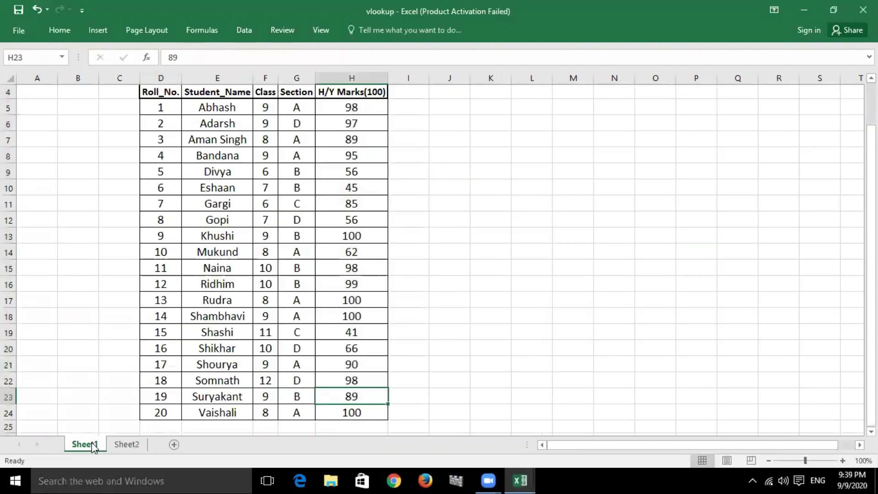
pyautogui.click(163, 204)
pyautogui.click(342, 204)
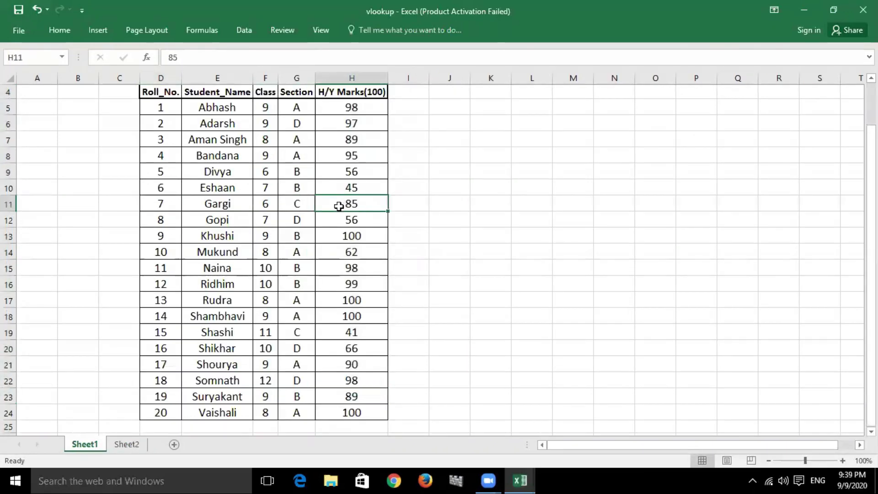
pyautogui.click(127, 444)
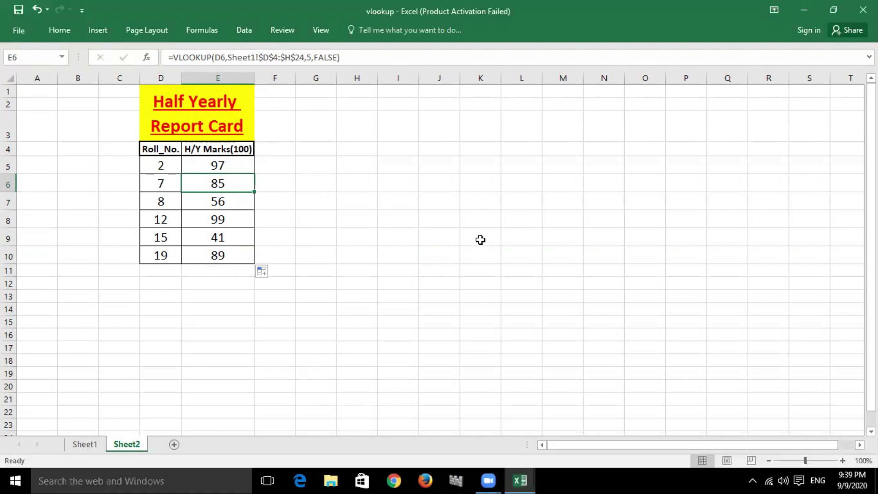
# - Leave the vlookup workbook on Sheet1, switch to the vlookup2 workbook and maximize its window
pyautogui.click(91, 444)
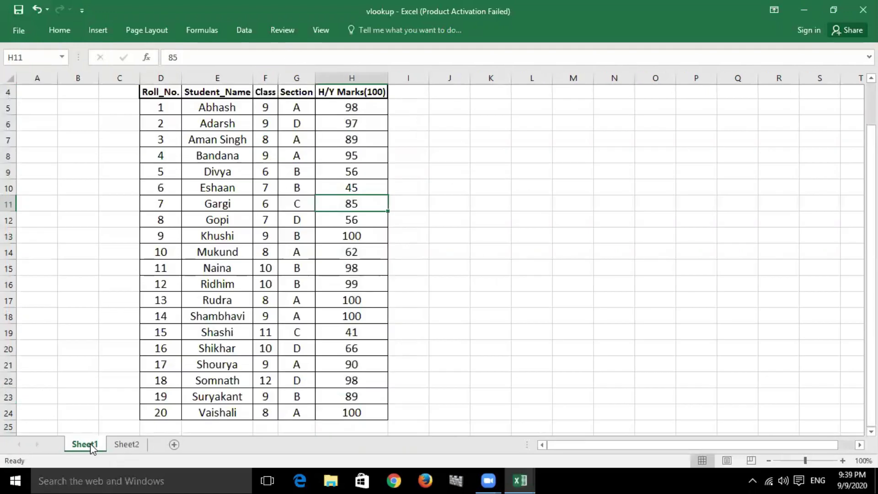
pyautogui.click(452, 273)
pyautogui.scroll(1, 452, 278)
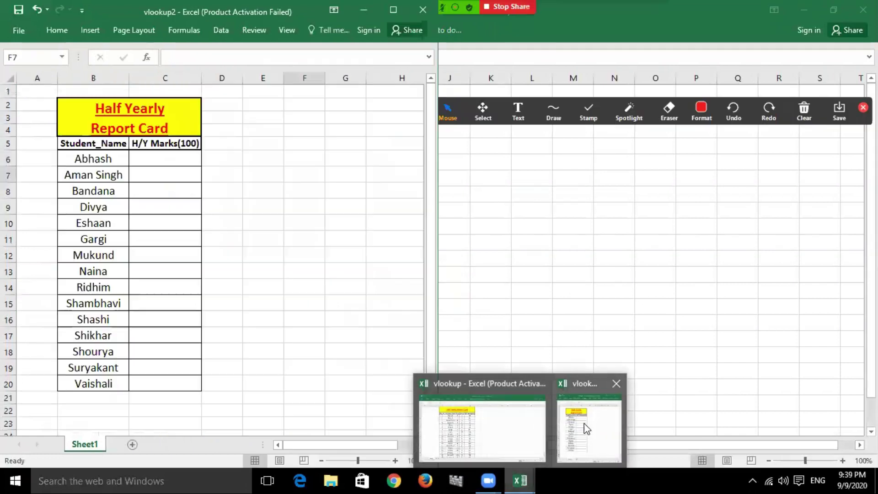
pyautogui.click(585, 427)
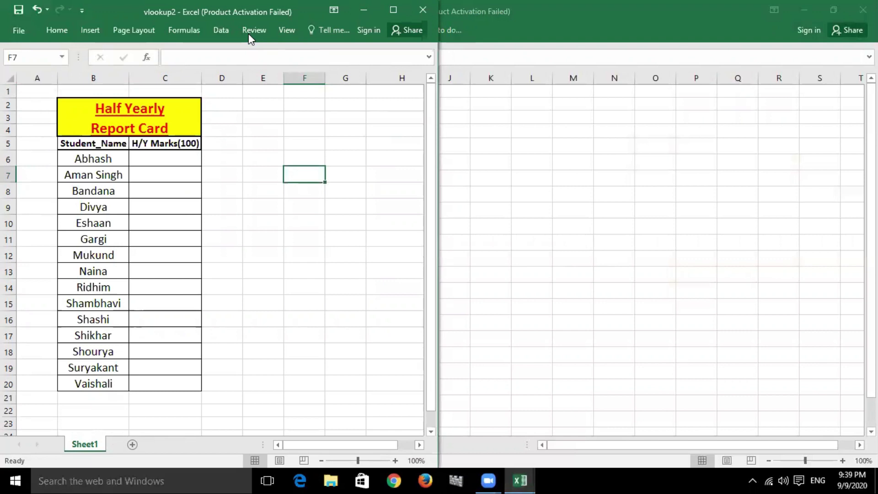
pyautogui.press('super+Down')
pyautogui.click(808, 11)
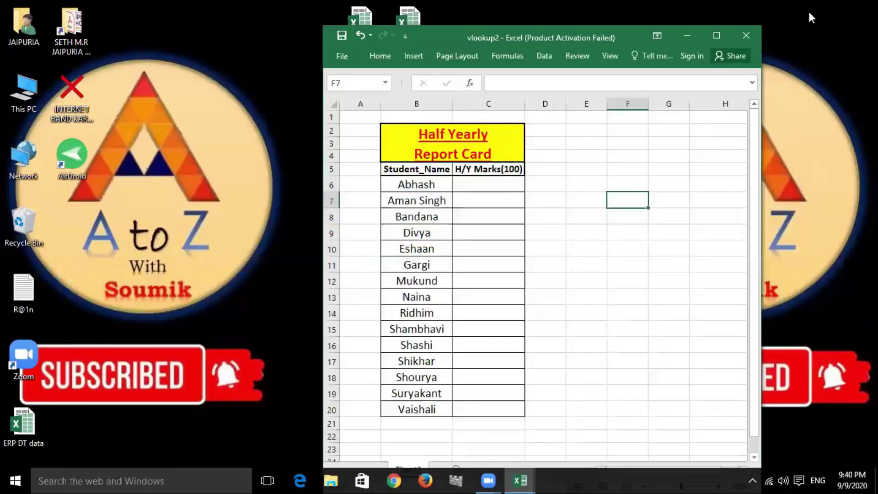
pyautogui.click(716, 37)
# - Examine the Student_Name and H/Y Marks(100) columns of the report card in the vlookup2 workbook
pyautogui.click(427, 225)
pyautogui.click(176, 286)
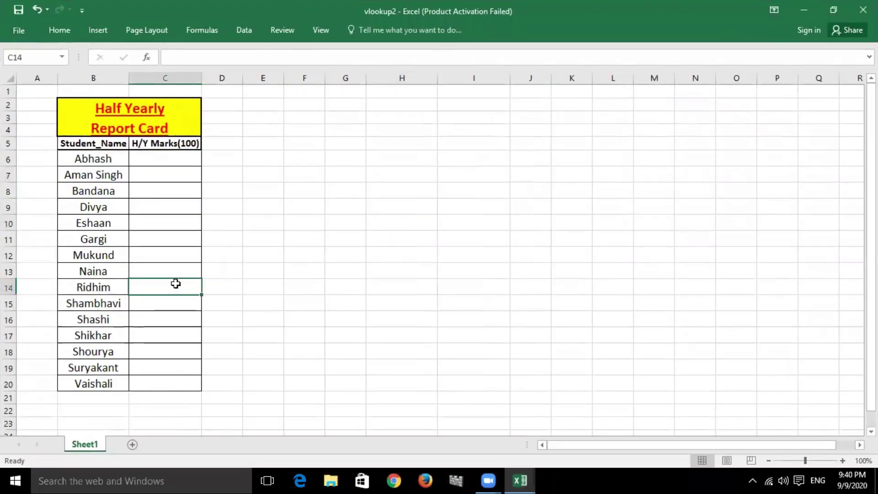
pyautogui.moveTo(108, 112); pyautogui.dragTo(169, 388)
pyautogui.click(306, 307)
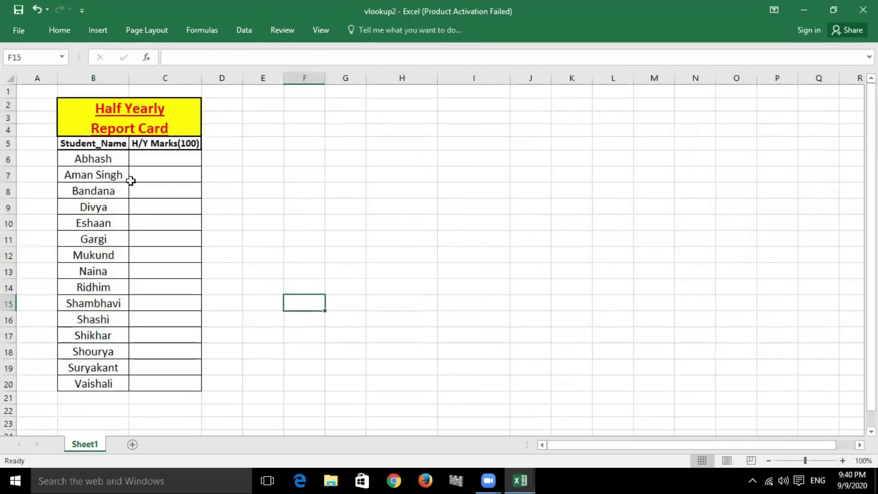
pyautogui.click(93, 77)
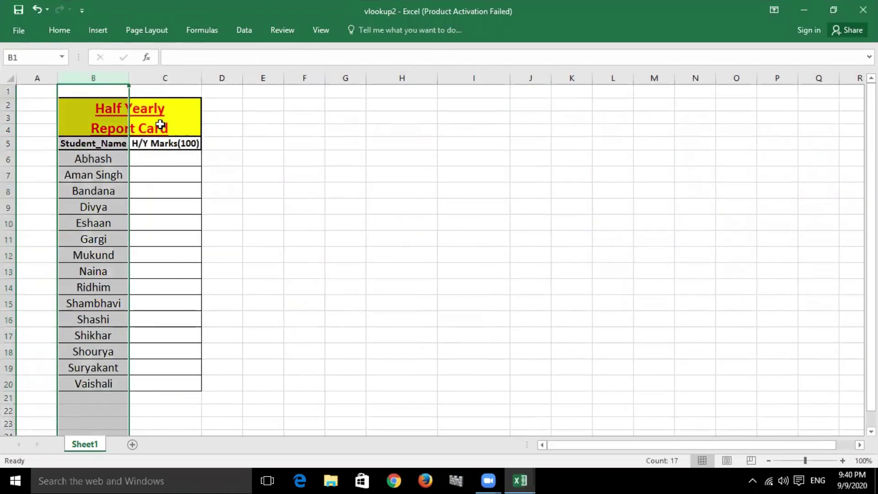
pyautogui.click(159, 78)
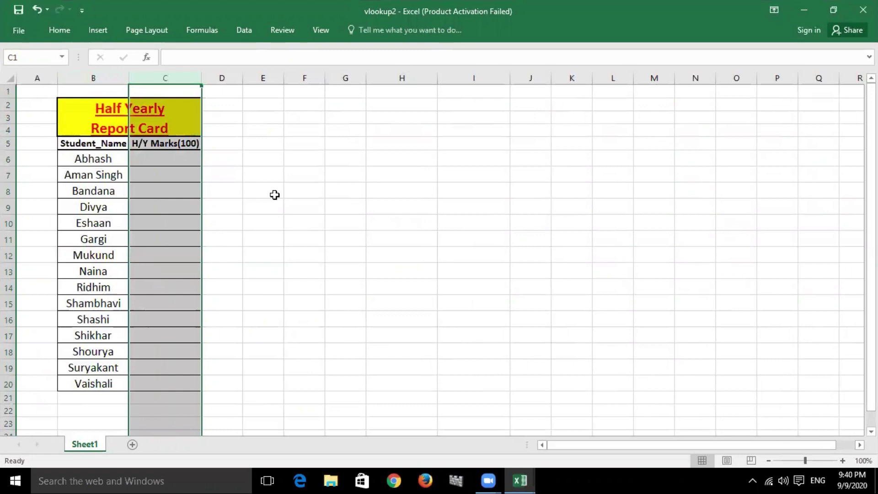
pyautogui.click(264, 220)
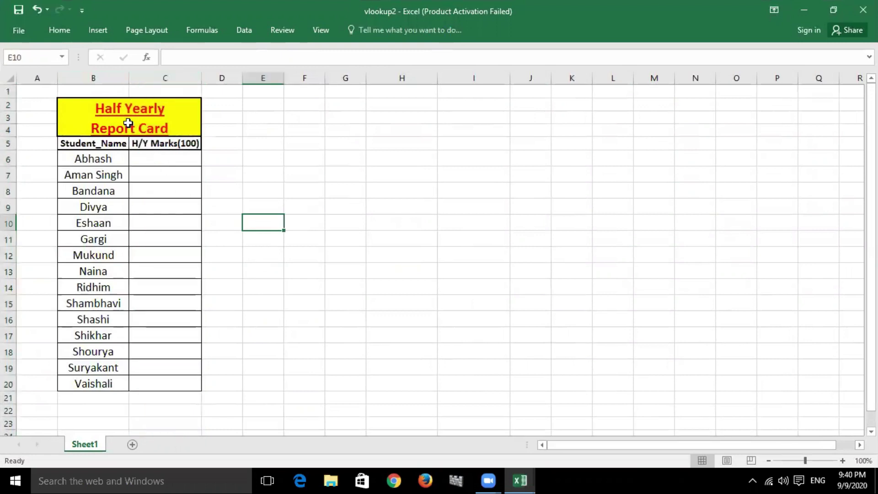
pyautogui.click(92, 78)
pyautogui.click(148, 79)
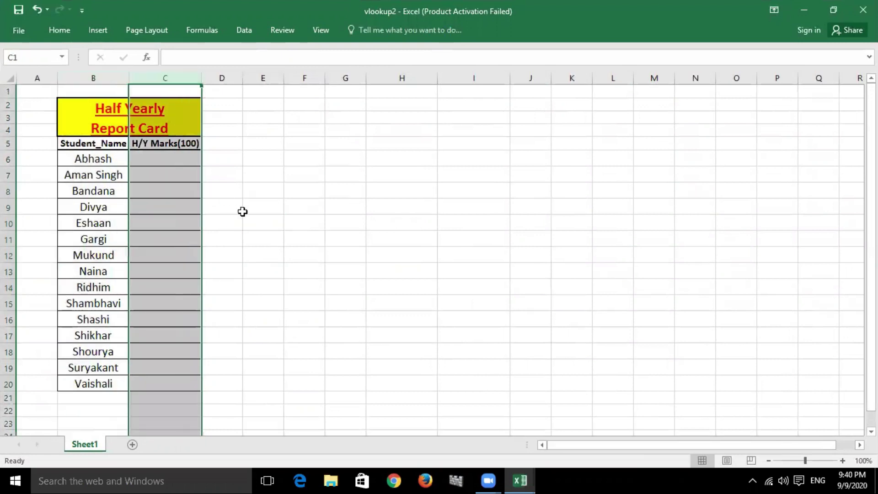
pyautogui.click(256, 253)
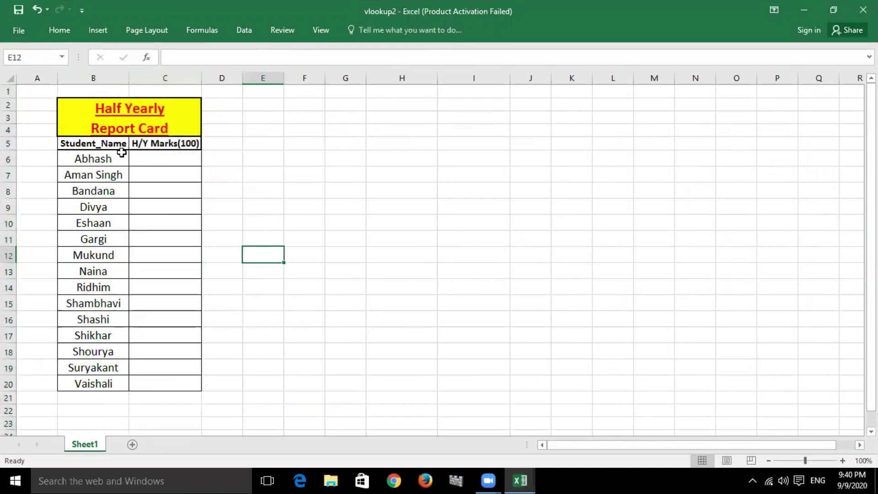
pyautogui.click(121, 78)
pyautogui.click(144, 78)
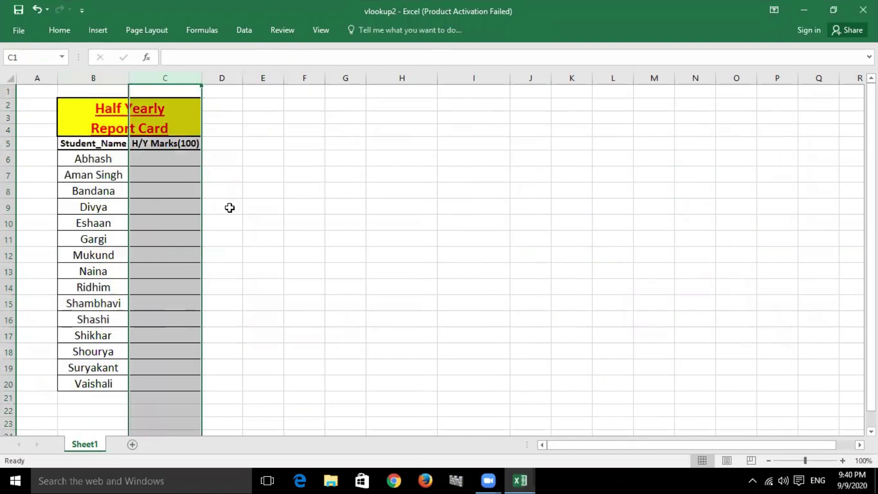
pyautogui.click(96, 78)
pyautogui.click(156, 78)
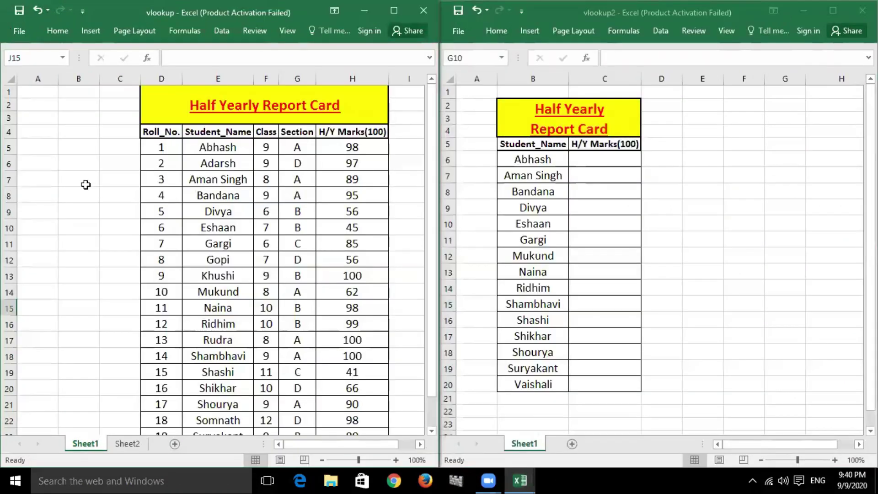
pyautogui.click(86, 184)
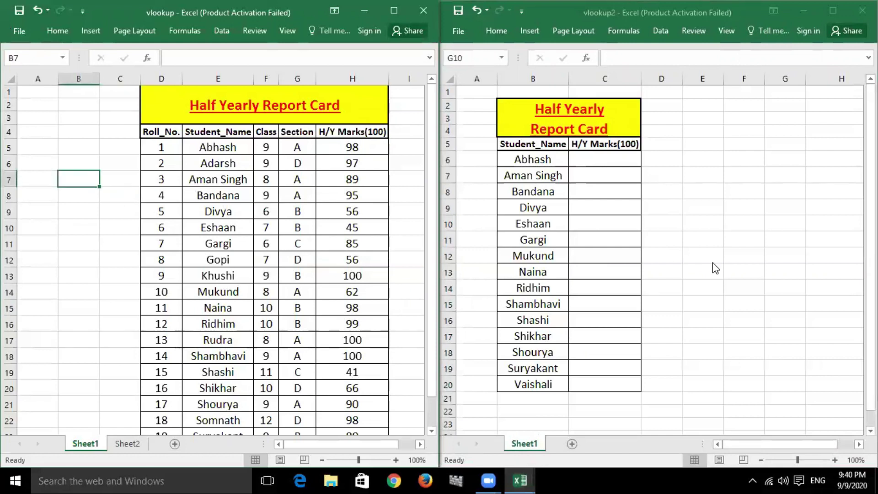
pyautogui.click(488, 139)
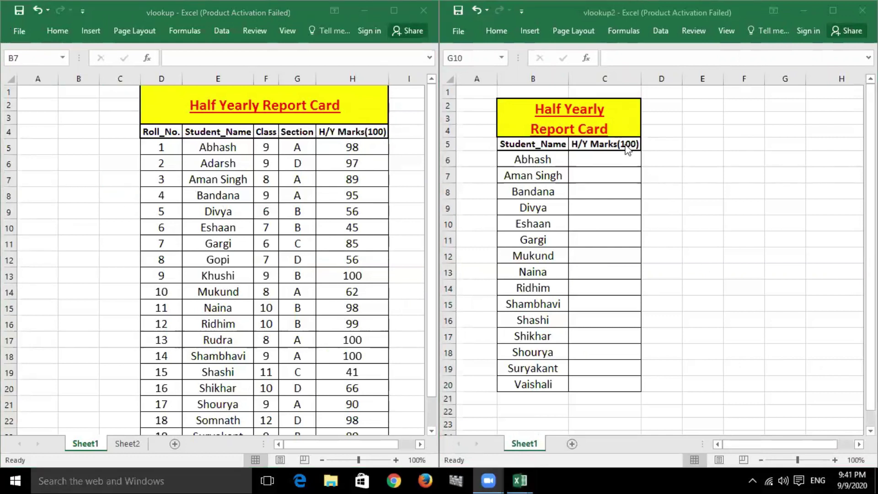
pyautogui.click(130, 241)
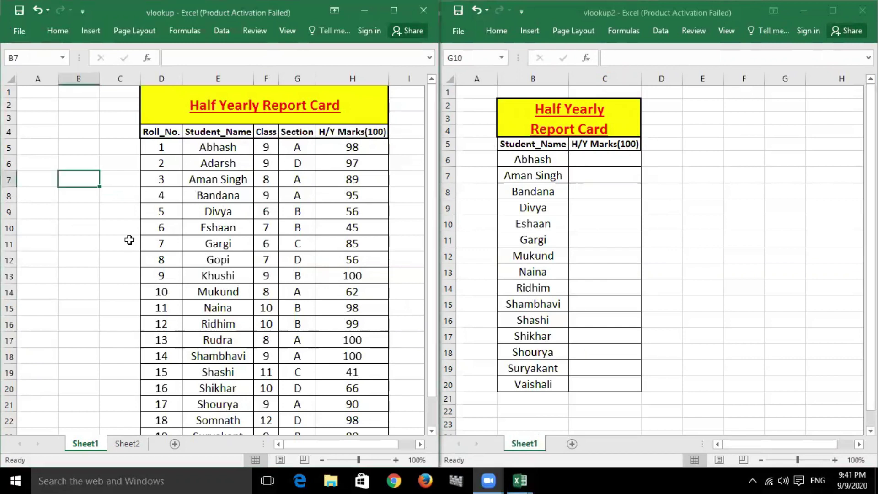
# - Begin a VLOOKUP formula in cell C6 of the vlookup2 workbook with the student name in B6 as the lookup value
pyautogui.click(592, 163)
pyautogui.click(591, 164)
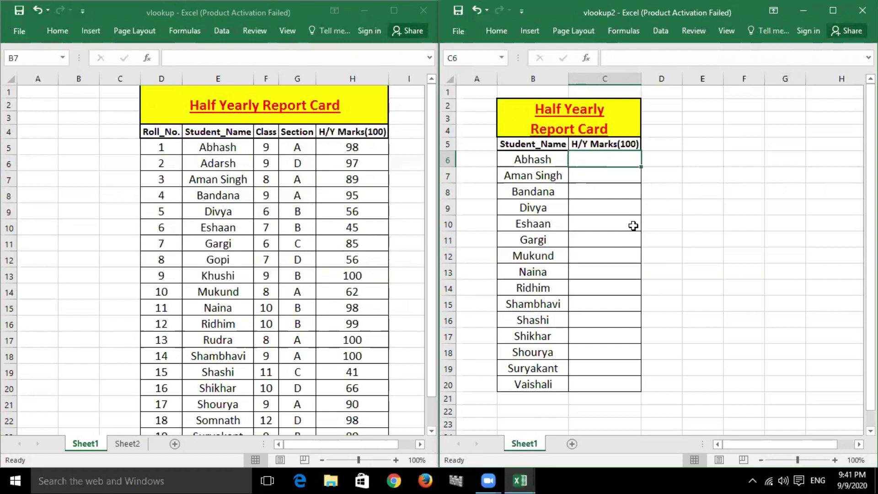
pyautogui.write('=vlo')
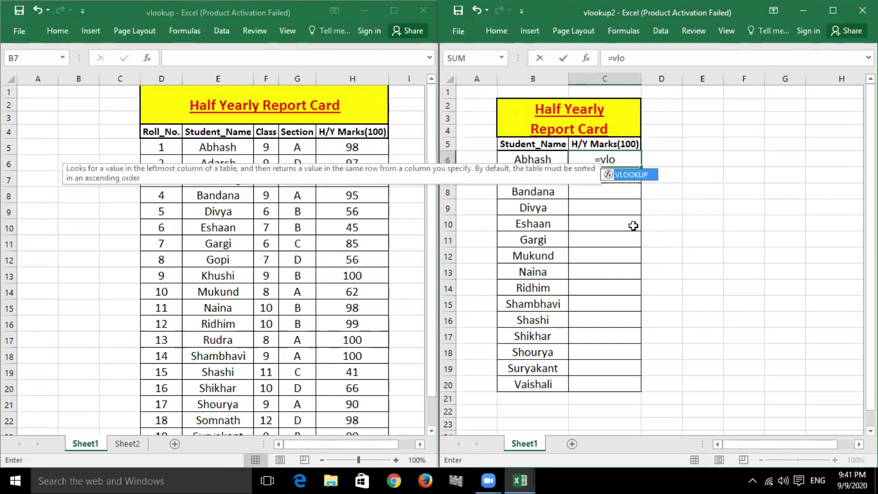
pyautogui.press('Tab')
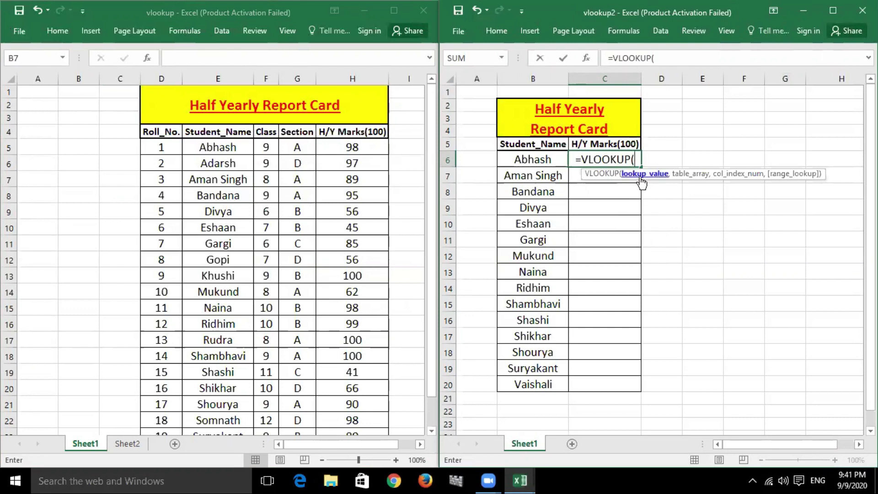
pyautogui.click(542, 159)
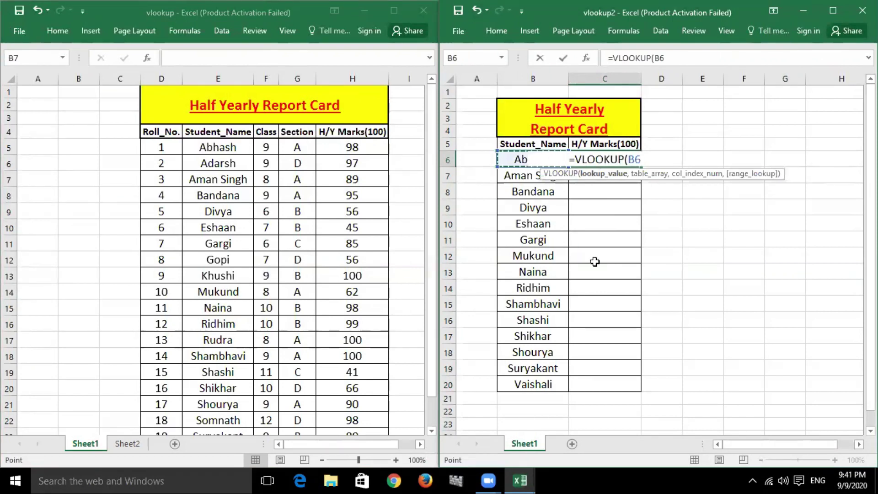
pyautogui.write(',')
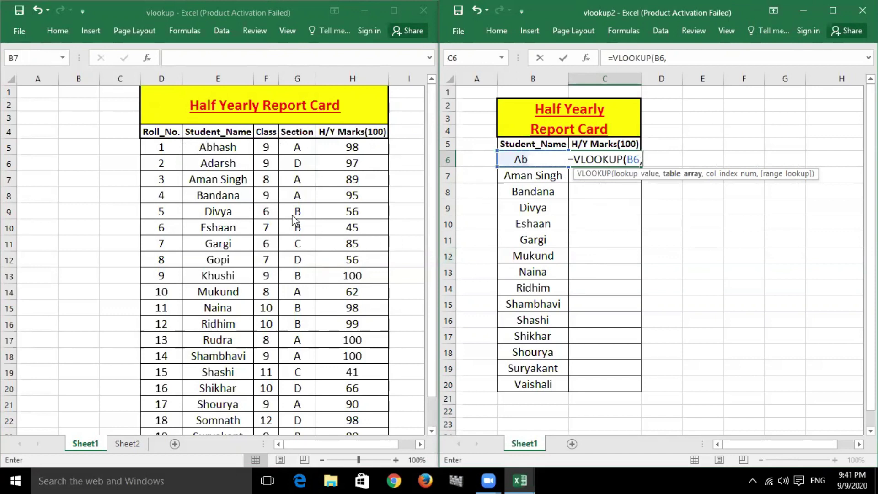
# - Set the VLOOKUP table array to the range E5:H24 on Sheet1 of the vlookup workbook
pyautogui.click(227, 148)
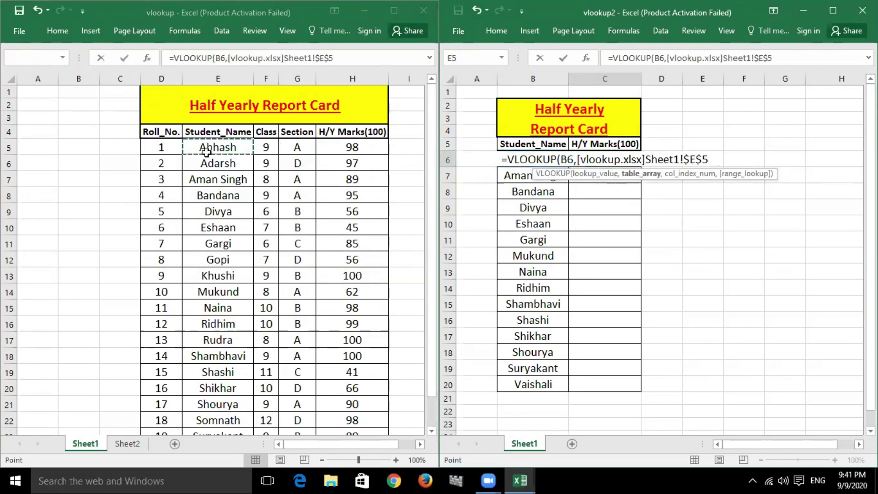
pyautogui.moveTo(207, 147); pyautogui.dragTo(352, 409)
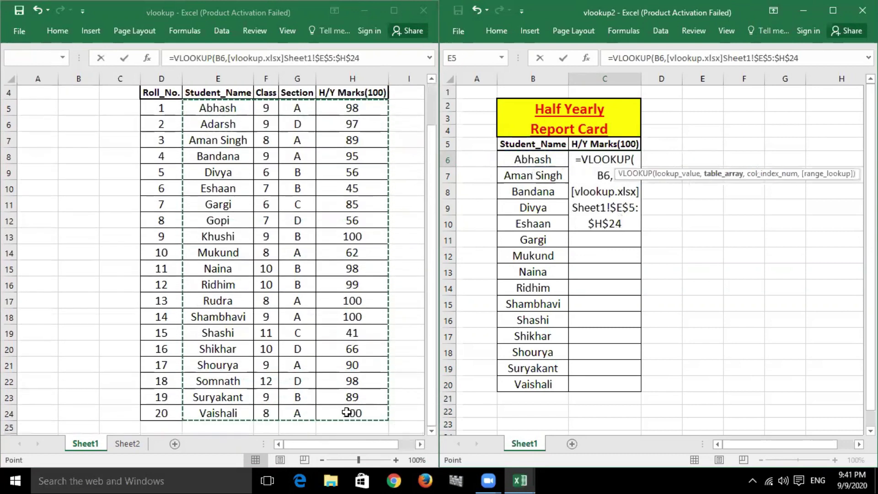
pyautogui.scroll(1, 264, 313)
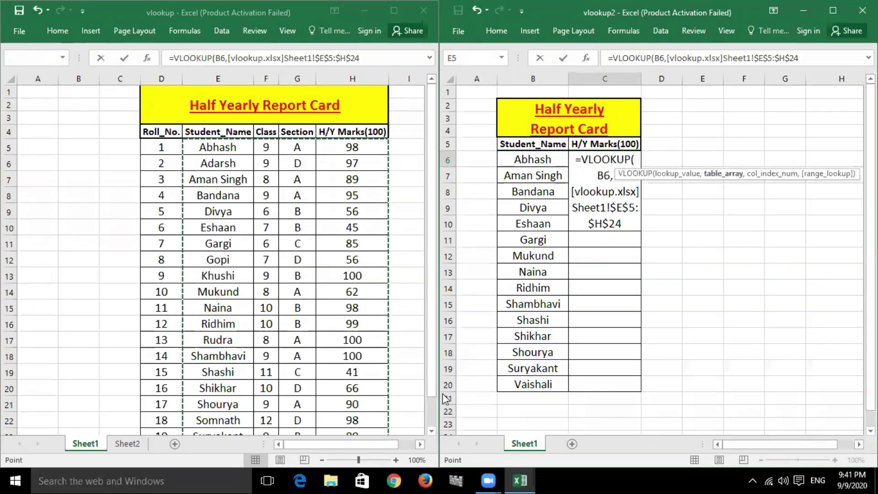
pyautogui.click(159, 113)
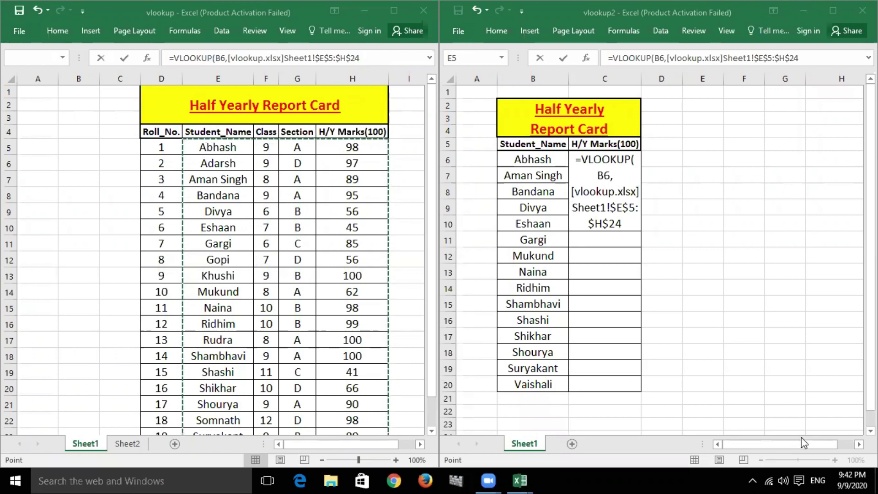
# - Change the table array reference in the VLOOKUP formula to E$5:H$24 so that only its rows are absolute
pyautogui.click(364, 58)
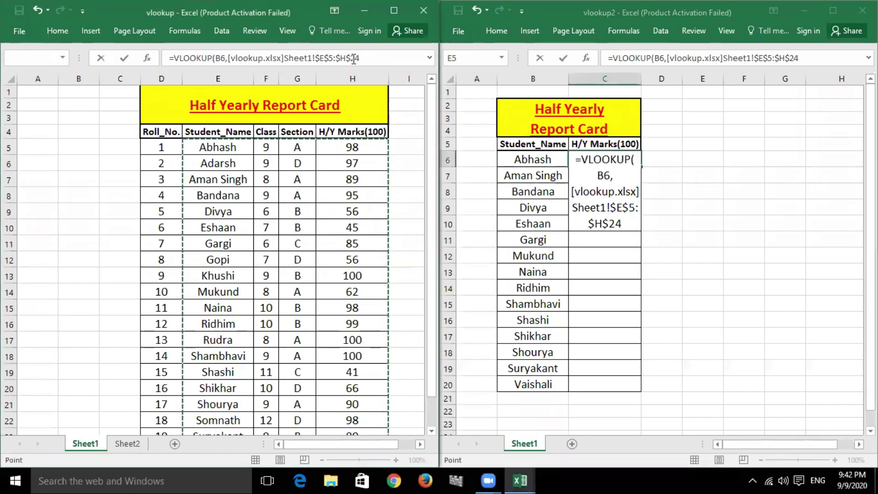
pyautogui.click(370, 59)
pyautogui.hotkey('shift', 'Left')
pyautogui.hotkey('shift', 'Left')
pyautogui.hotkey('shift', 'Left')
pyautogui.hotkey('shift', 'Left')
pyautogui.hotkey('shift', 'Left')
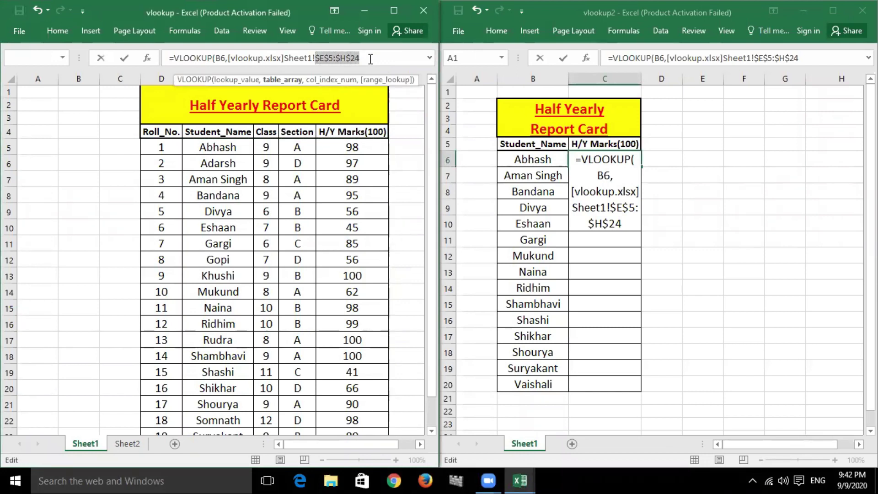
pyautogui.press('F4')
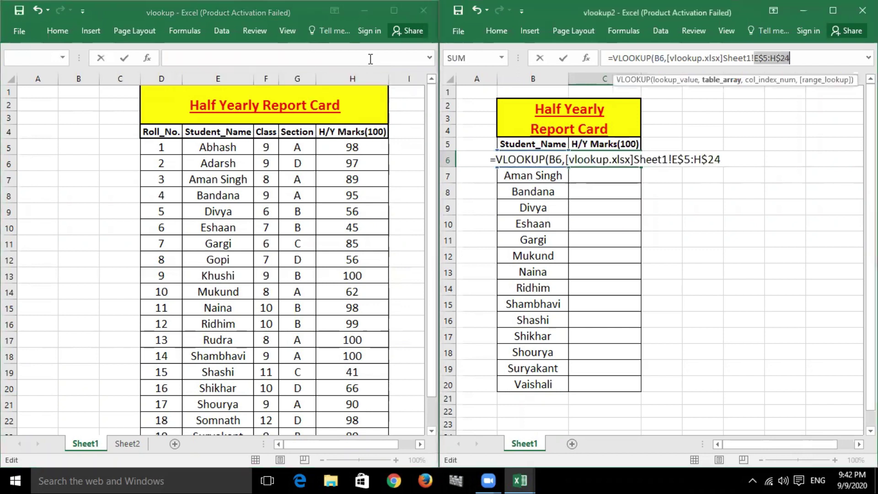
pyautogui.click(799, 57)
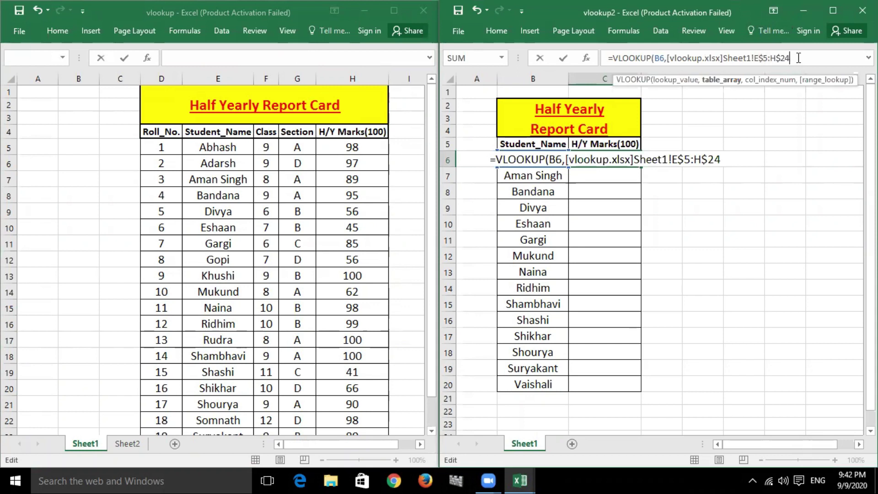
# - Complete the C6 VLOOKUP with column index 4 and FALSE for exact match, and fill the formula down to C20
pyautogui.write(',')
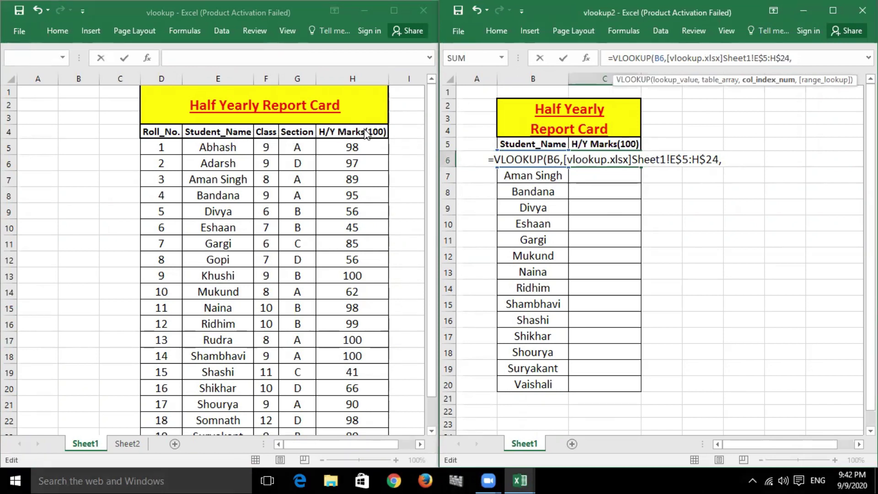
pyautogui.write('4,')
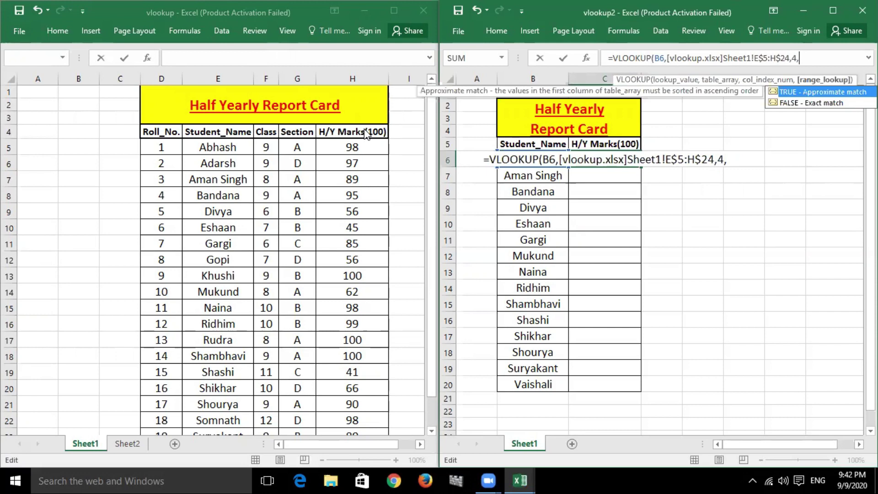
pyautogui.write('fal')
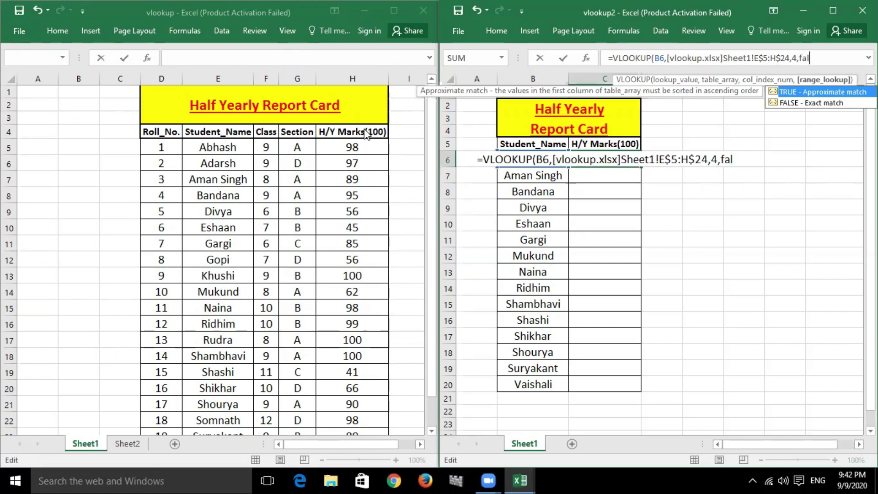
pyautogui.write('se)')
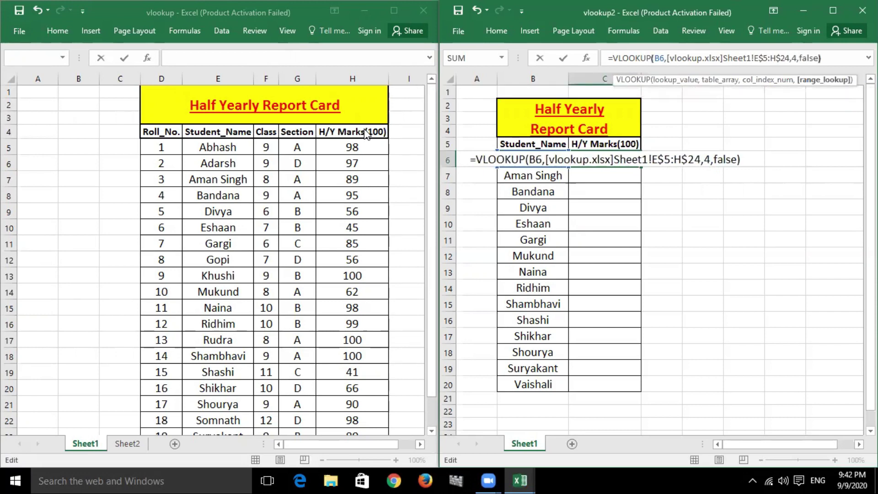
pyautogui.press('Return')
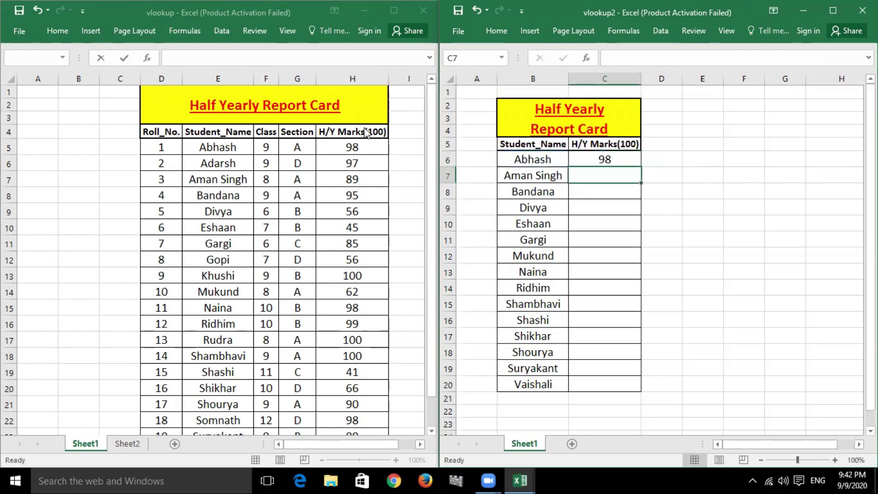
pyautogui.click(620, 160)
pyautogui.moveTo(640, 166); pyautogui.dragTo(639, 386)
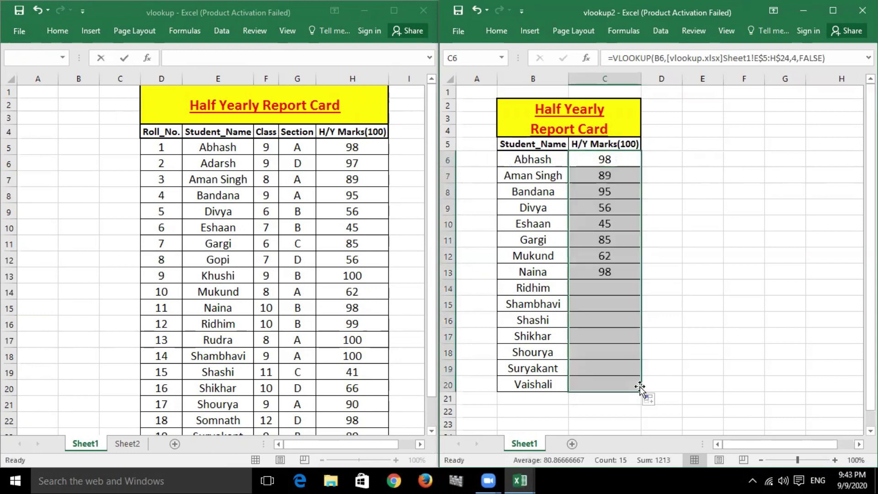
# - Compare the marks in C19 and C17 of the vlookup2 workbook with the same students' marks in rows 23 and 20 of vlookup's Sheet1
pyautogui.click(531, 368)
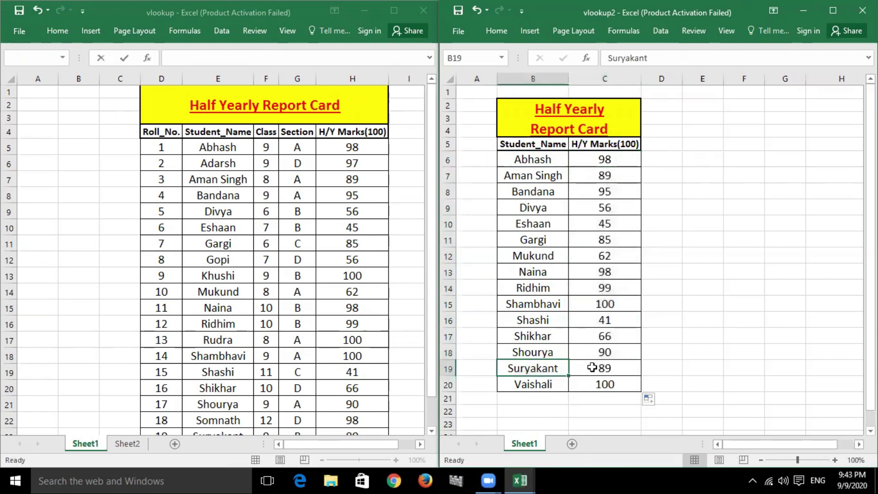
pyautogui.click(592, 368)
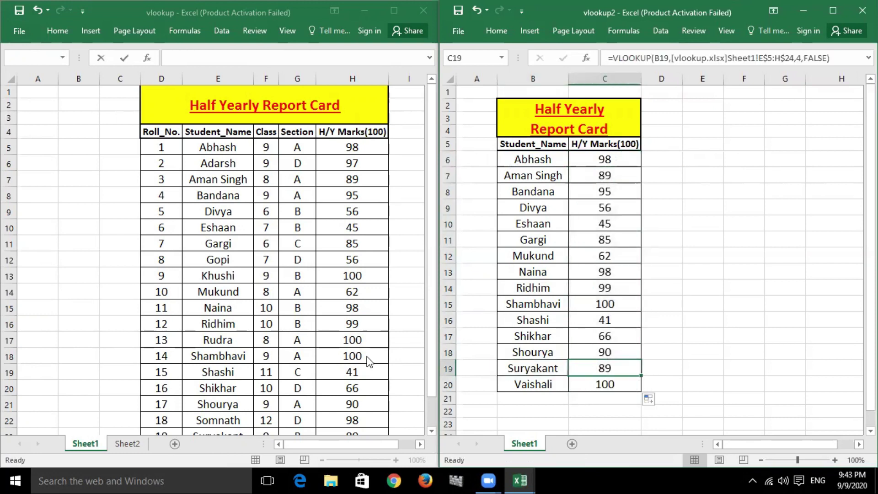
pyautogui.click(217, 364)
pyautogui.scroll(-2, 219, 359)
pyautogui.click(218, 351)
pyautogui.click(321, 352)
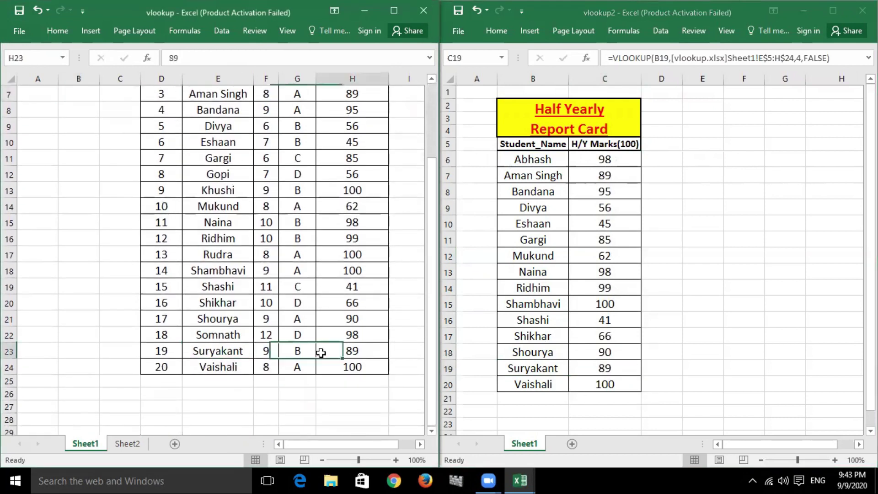
pyautogui.click(543, 345)
pyautogui.click(600, 337)
pyautogui.click(224, 307)
pyautogui.click(365, 304)
pyautogui.scroll(2, 595, 300)
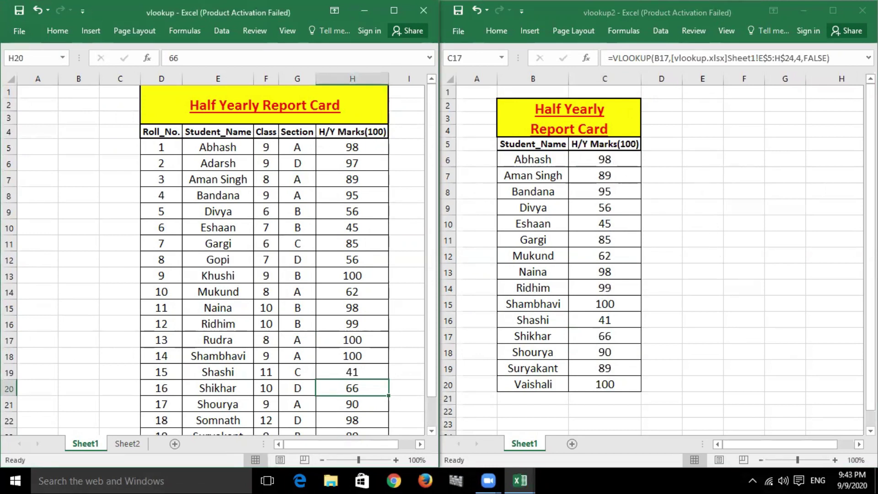
pyautogui.click(750, 345)
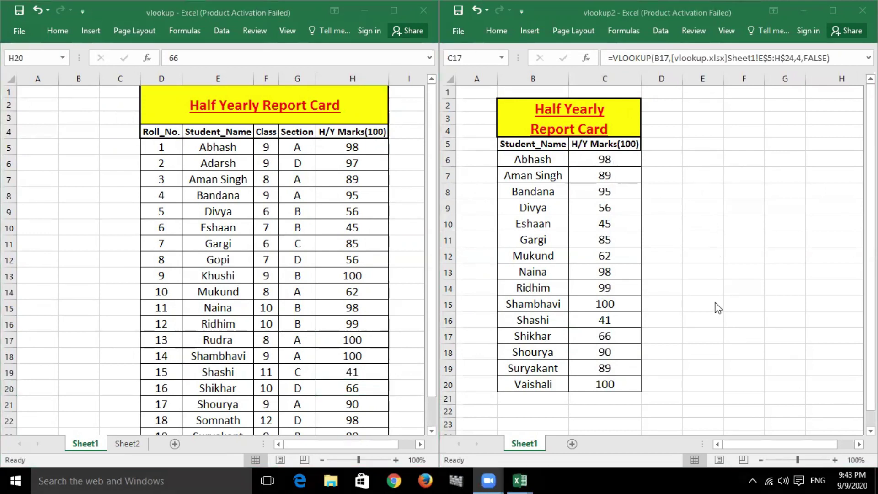